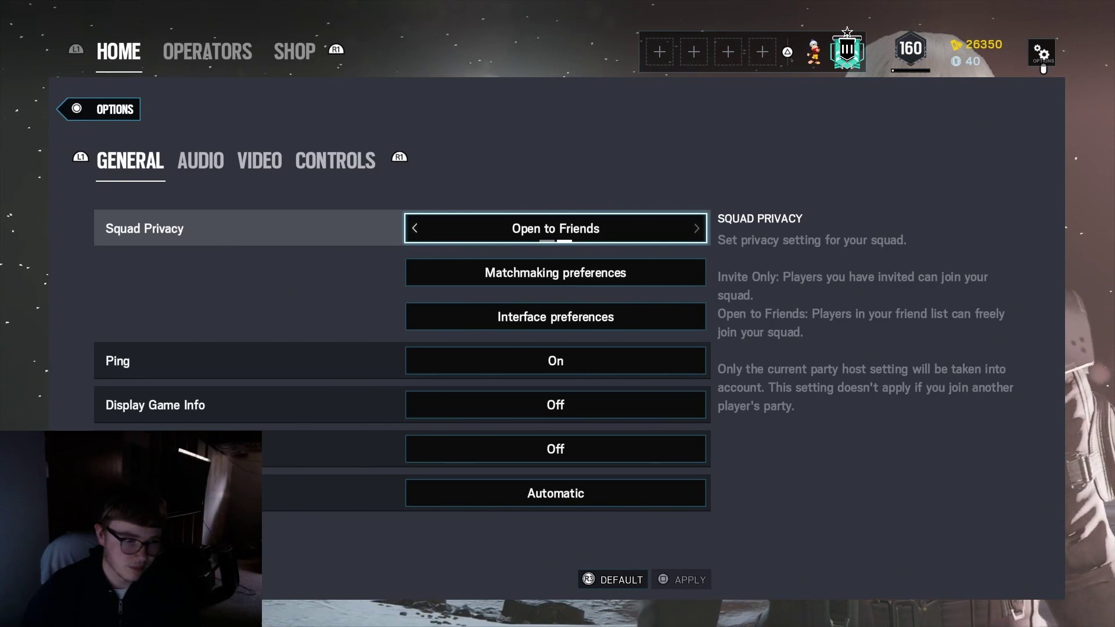
Review the general settings between Squad Privacy and Ping
{"action": "key", "text": "Down"}
{"action": "key", "text": "Down"}
{"action": "key", "text": "Down"}
{"action": "key", "text": "Down"}
{"action": "key", "text": "Down"}
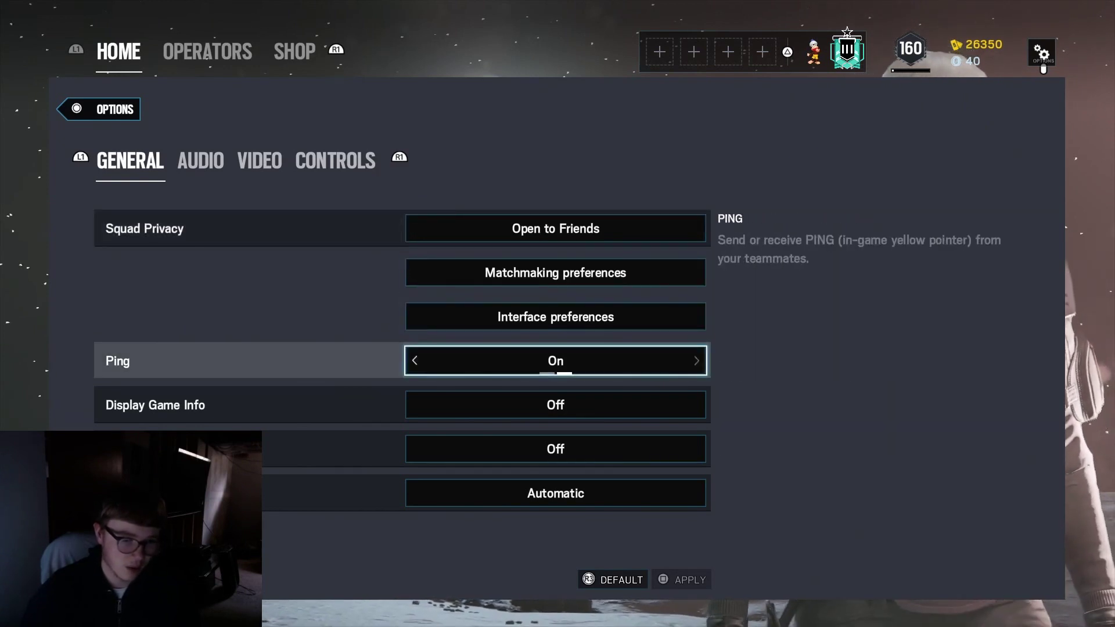
{"action": "key", "text": "Up"}
{"action": "key", "text": "Up"}
{"action": "key", "text": "Up"}
{"action": "key", "text": "Up"}
{"action": "key", "text": "Up"}
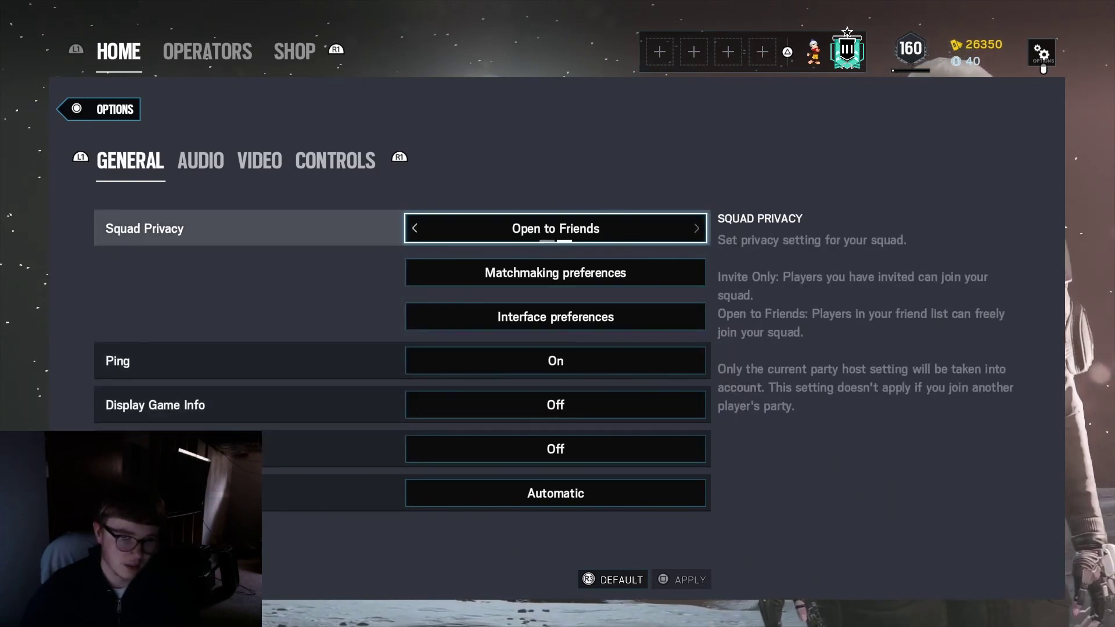
Turn on Display Game Info in the general settings
{"action": "key", "text": "Down"}
{"action": "key", "text": "Down"}
{"action": "key", "text": "Down"}
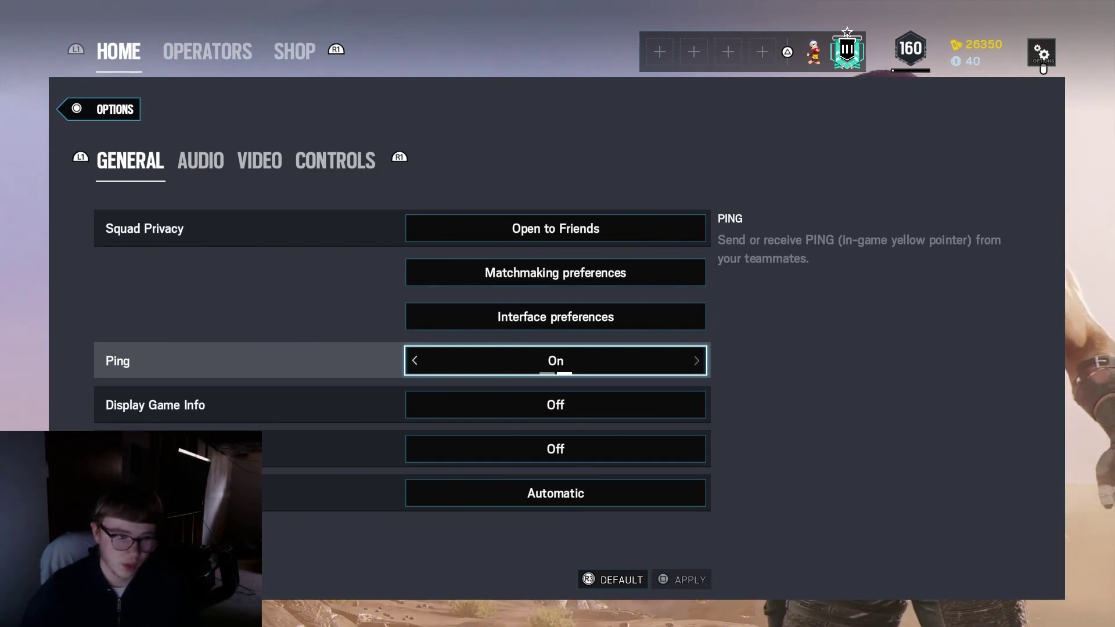
{"action": "key", "text": "Down"}
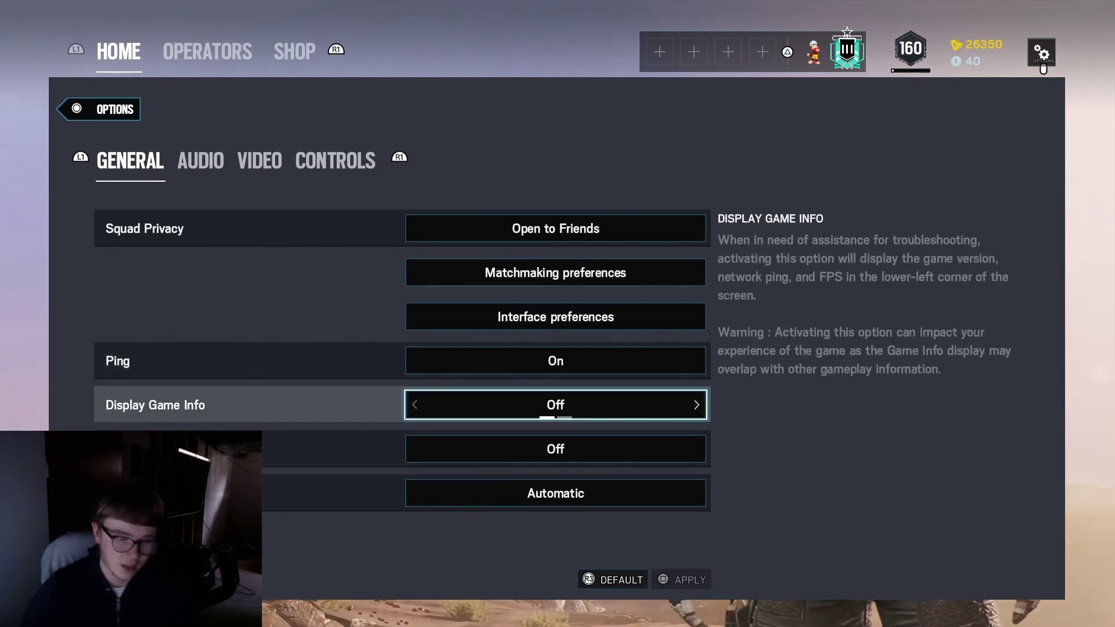
{"action": "key", "text": "Right"}
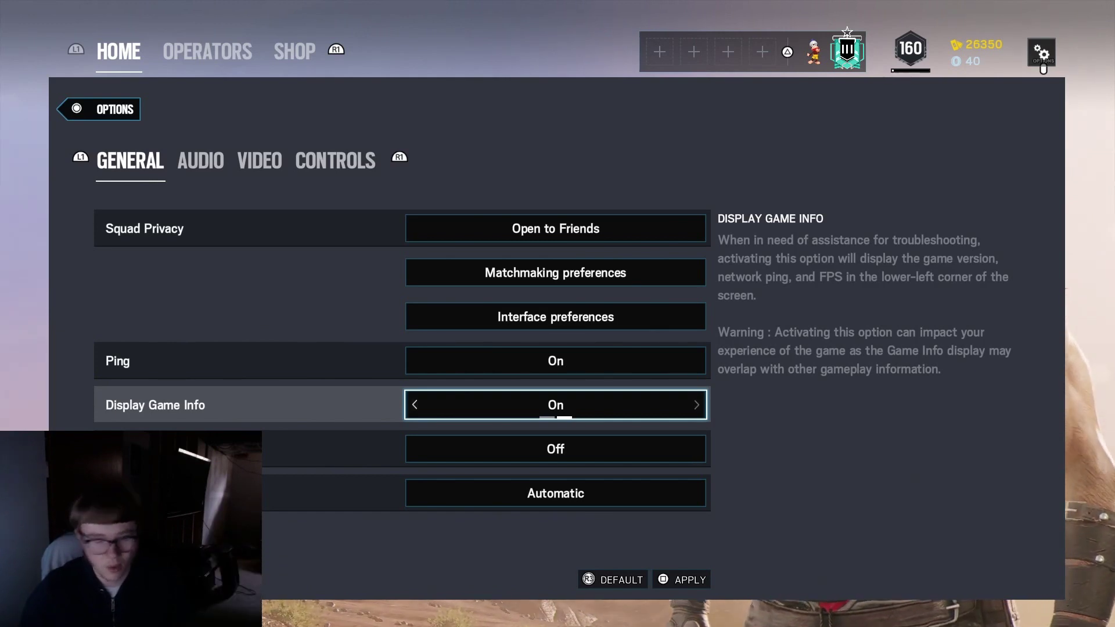
Set Drone After Prep to Manual and apply the changed general settings
{"action": "left_click", "coordinate": [556, 449]}
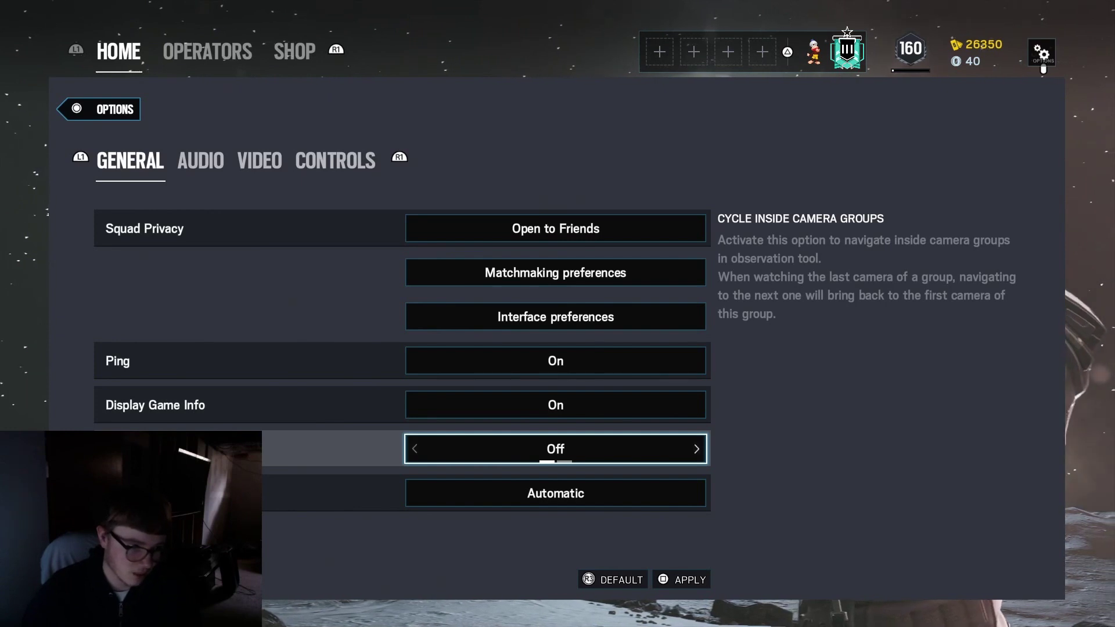
{"action": "left_click", "coordinate": [555, 493]}
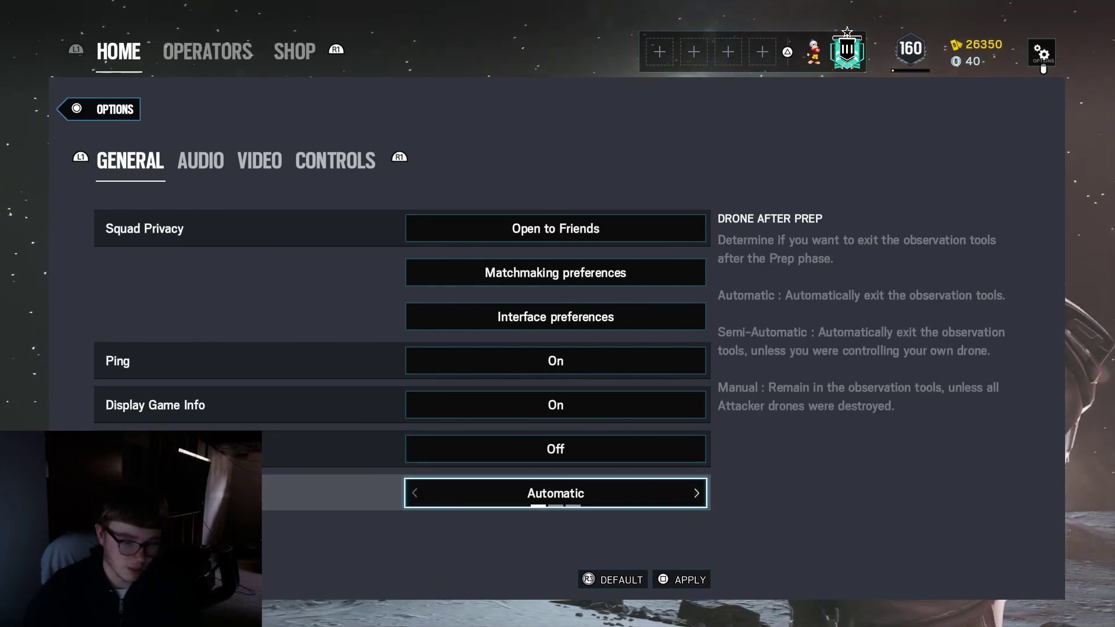
{"action": "key", "text": "Right"}
{"action": "key", "text": "Right"}
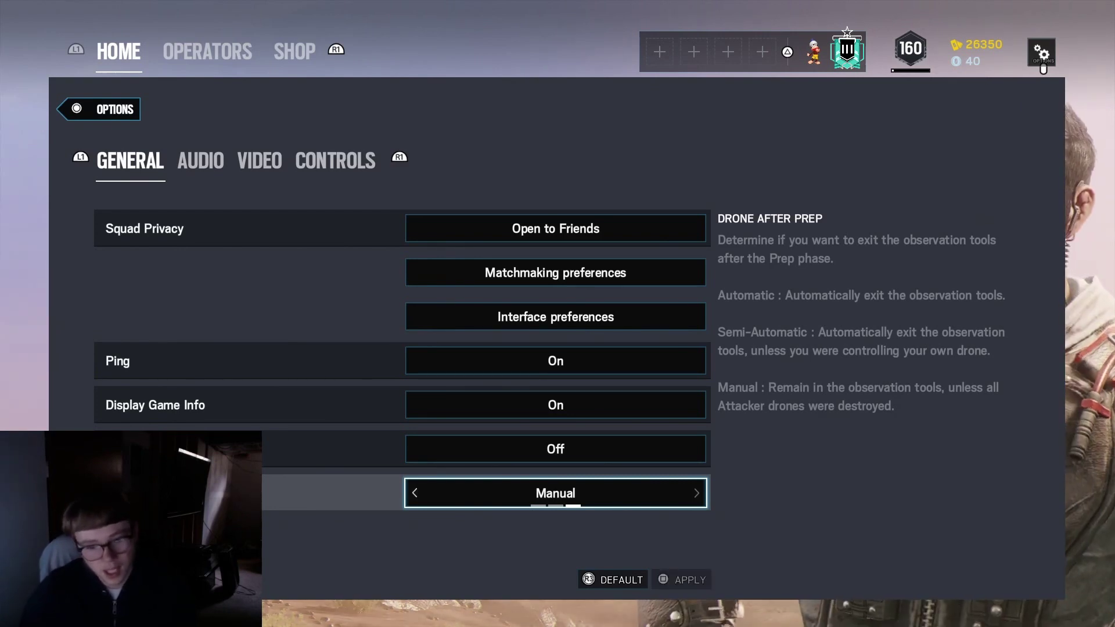
Review the audio settings from the spoken language down to the voice chat volume
{"action": "key", "text": "Up"}
{"action": "key", "text": "Page_Down"}
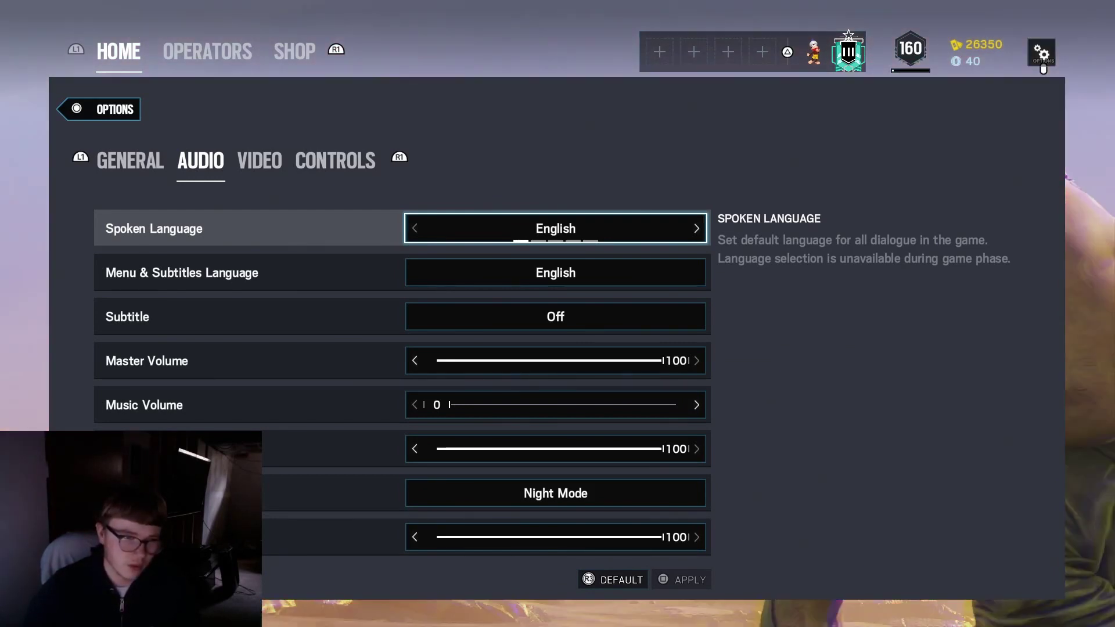
{"action": "key", "text": "Down"}
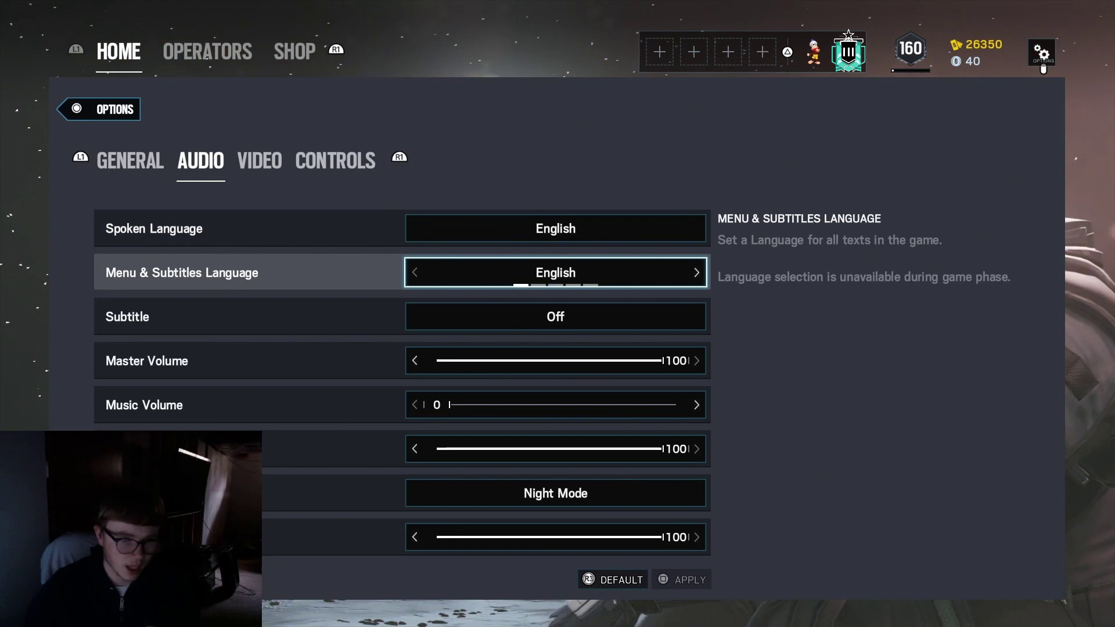
{"action": "key", "text": "Down"}
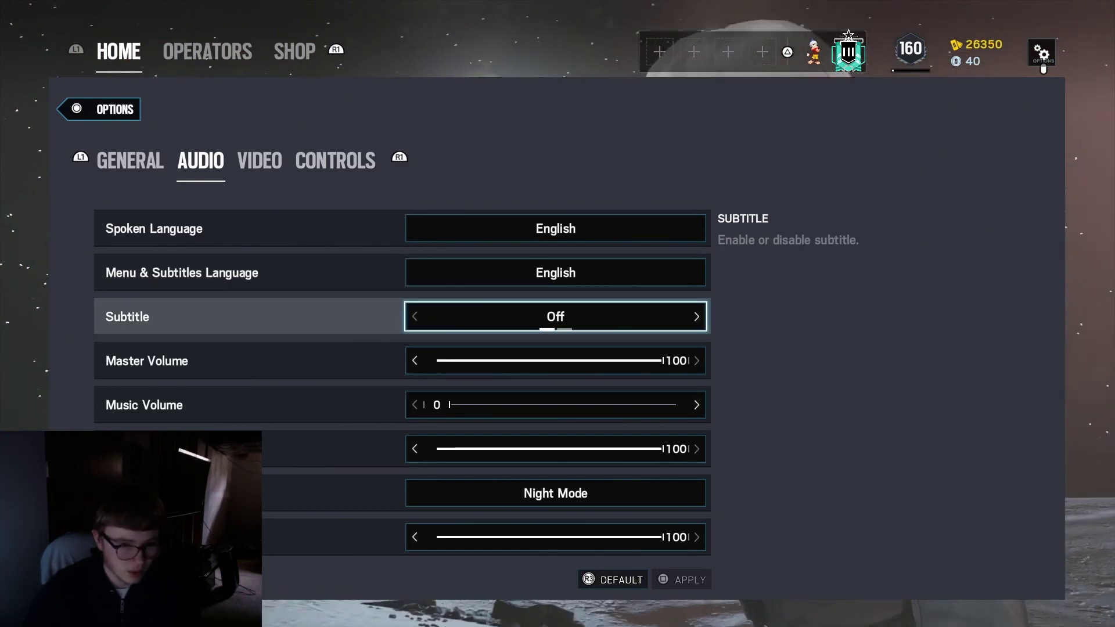
{"action": "key", "text": "Down"}
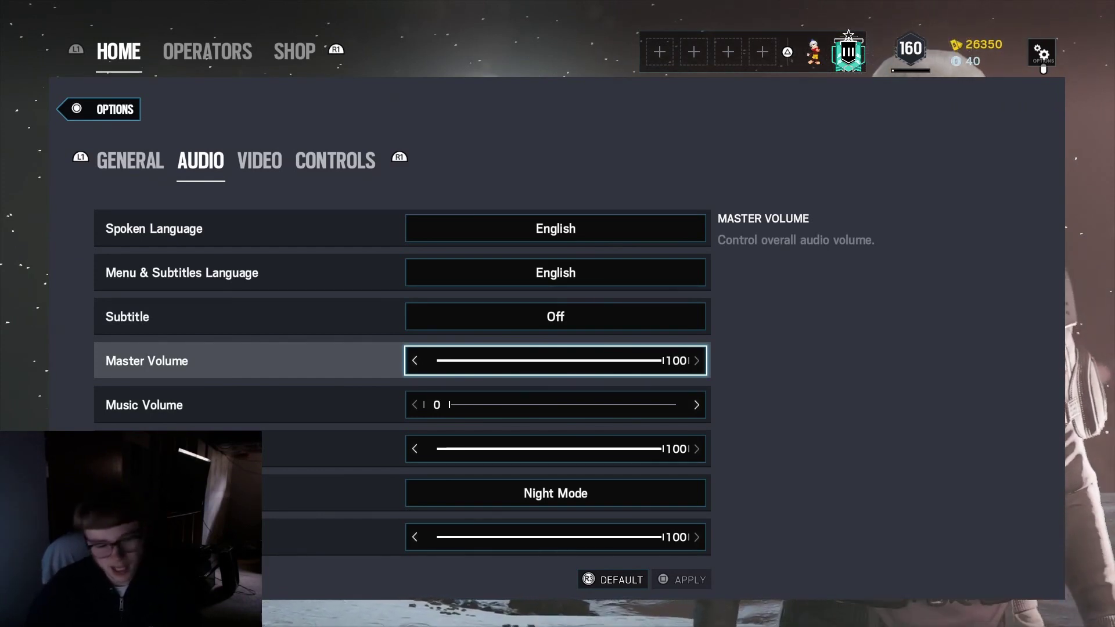
{"action": "key", "text": "Down"}
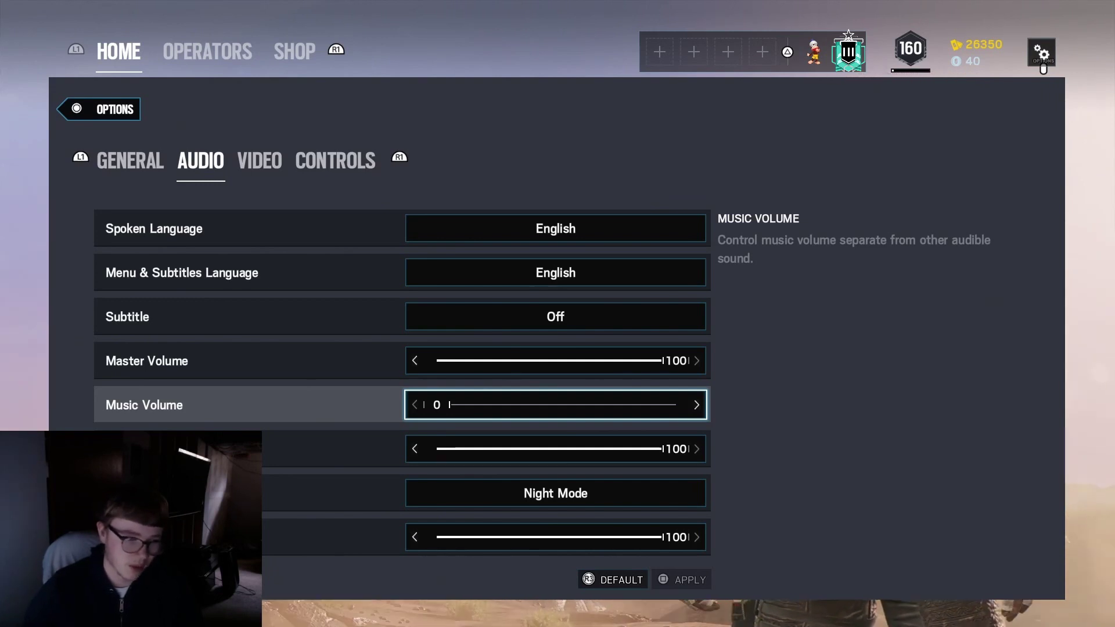
{"action": "key", "text": "Down"}
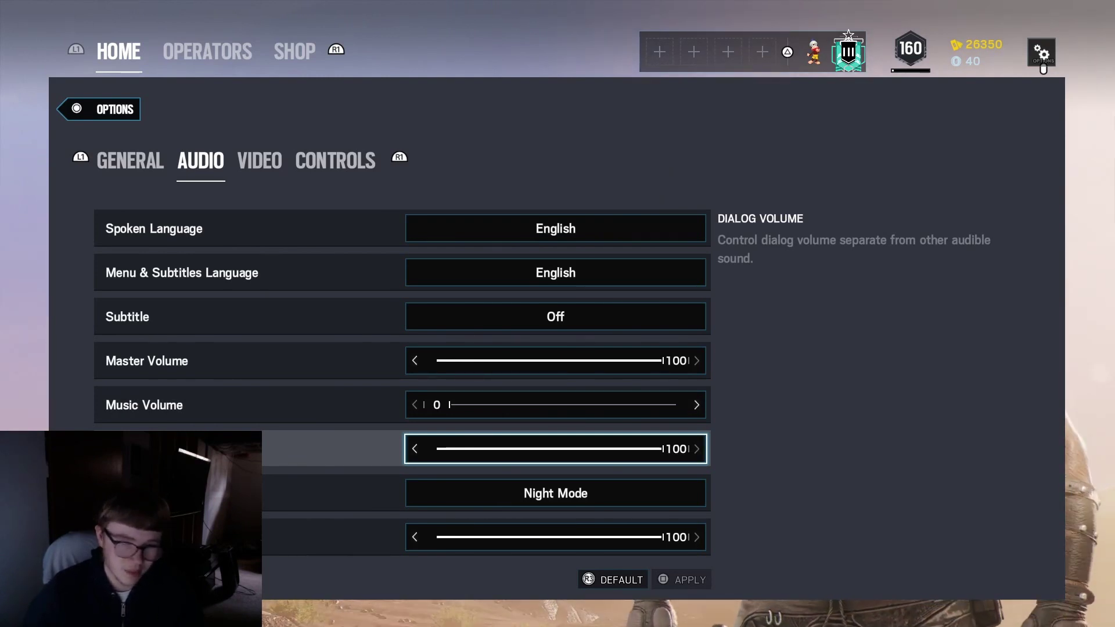
{"action": "key", "text": "Down"}
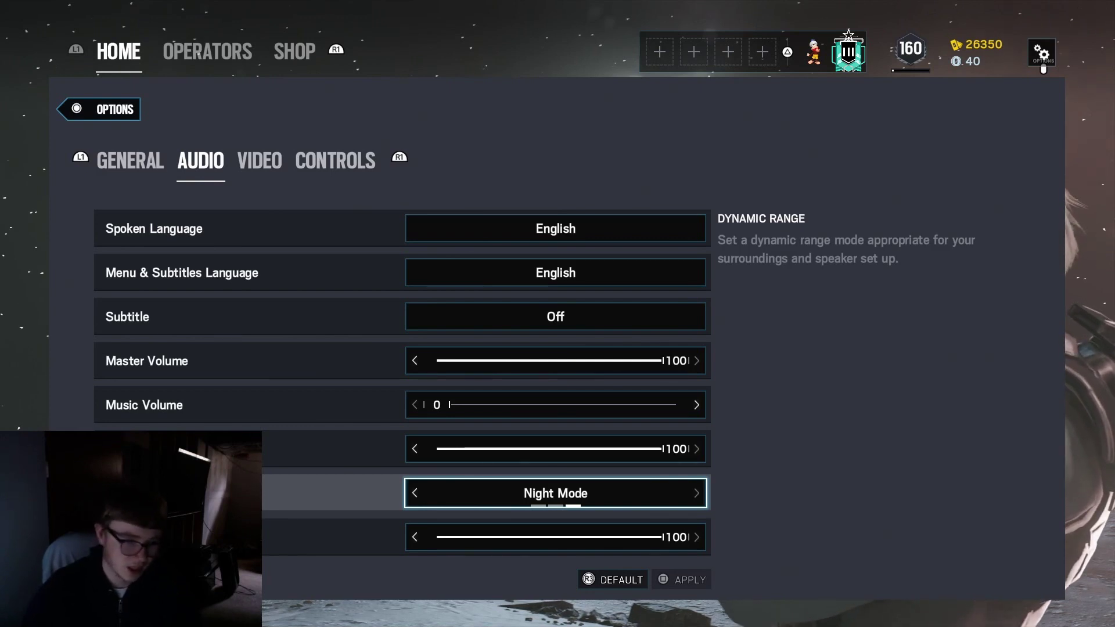
{"action": "key", "text": "Down"}
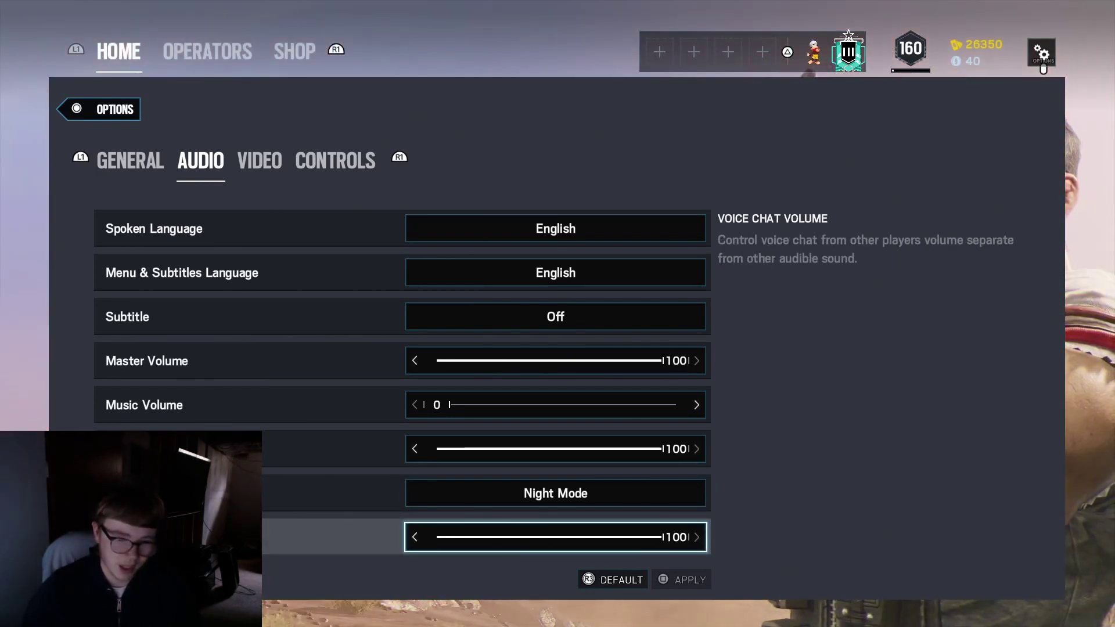
Set the video brightness to 60 and apply the change
{"action": "key", "text": "e"}
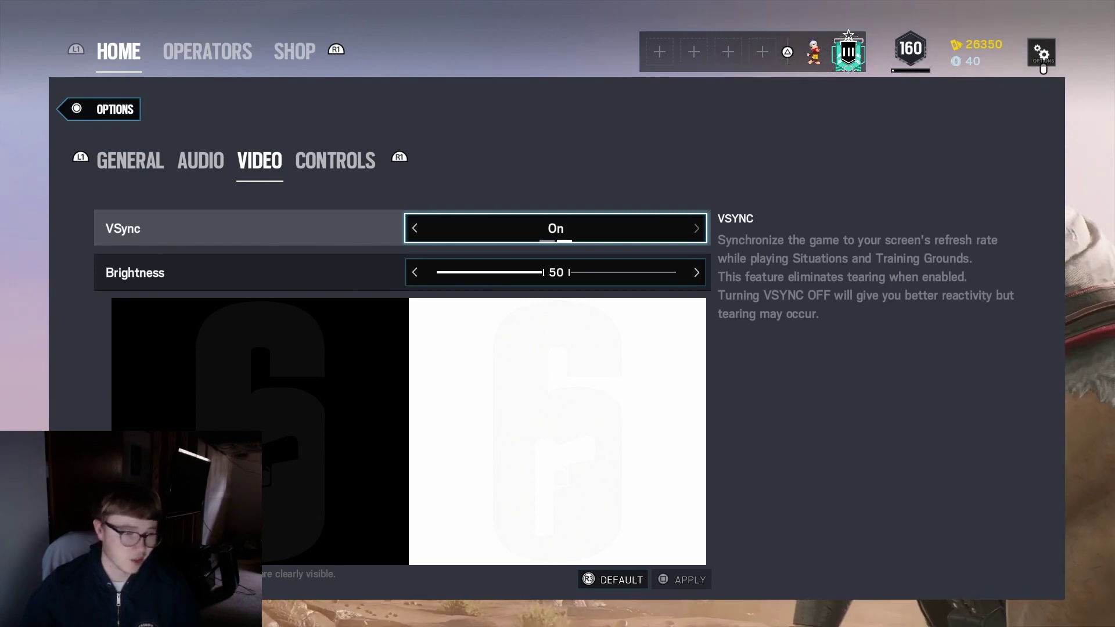
{"action": "key", "text": "Down"}
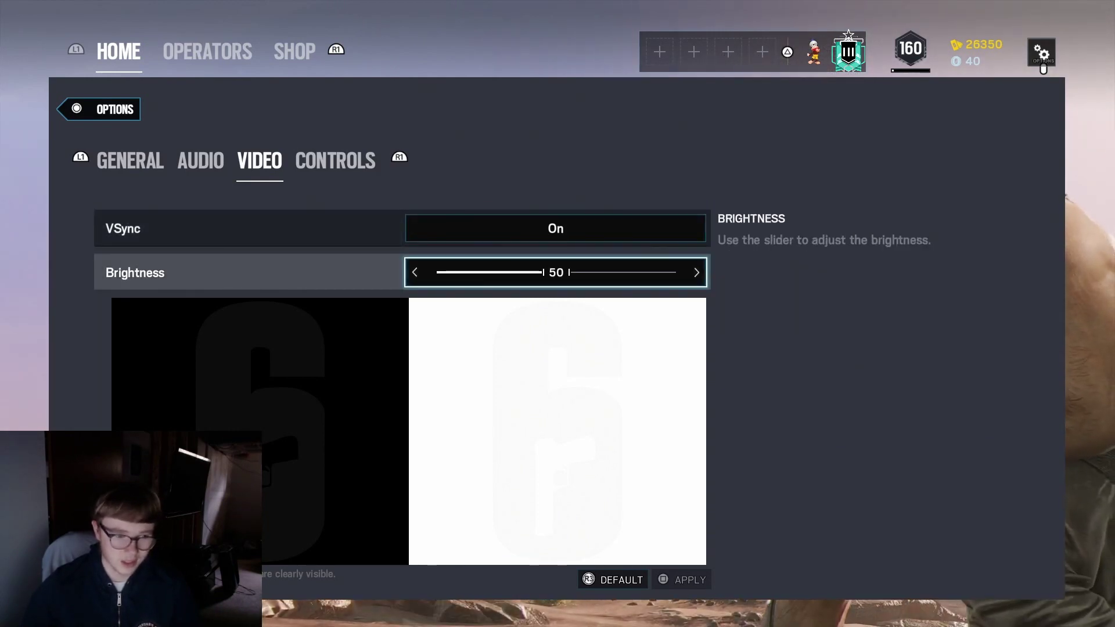
{"action": "key", "text": "Right"}
{"action": "key", "text": "Right"}
{"action": "key", "text": "Right"}
{"action": "key", "text": "Right"}
{"action": "key", "text": "Right"}
{"action": "key", "text": "Right"}
{"action": "key", "text": "Right"}
{"action": "key", "text": "Right"}
{"action": "key", "text": "Right"}
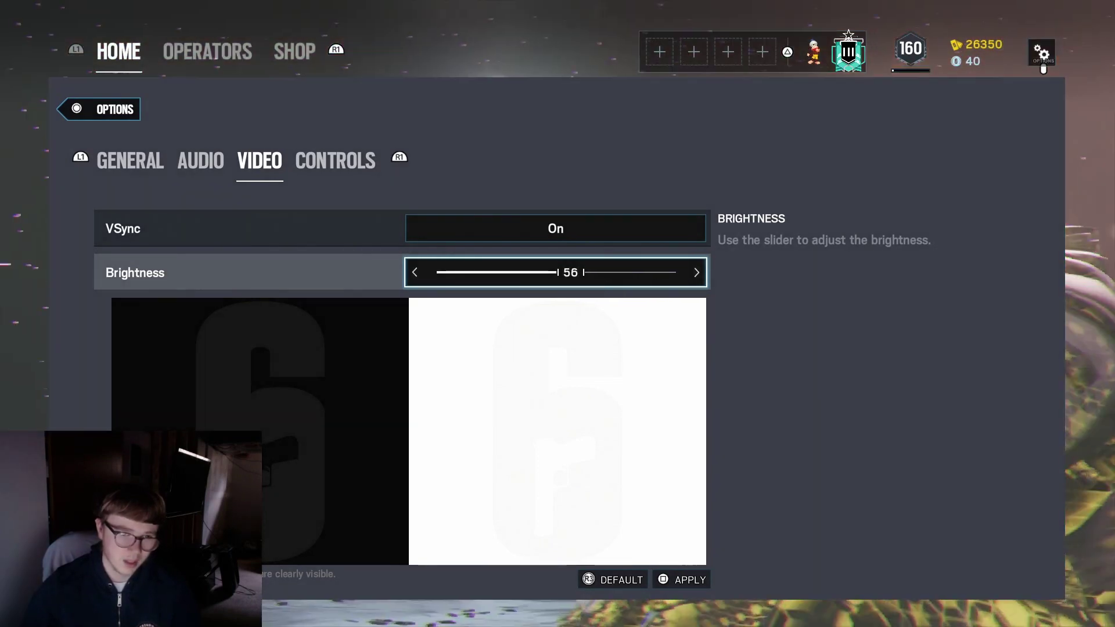
{"action": "key", "text": "Right"}
{"action": "key", "text": "Right"}
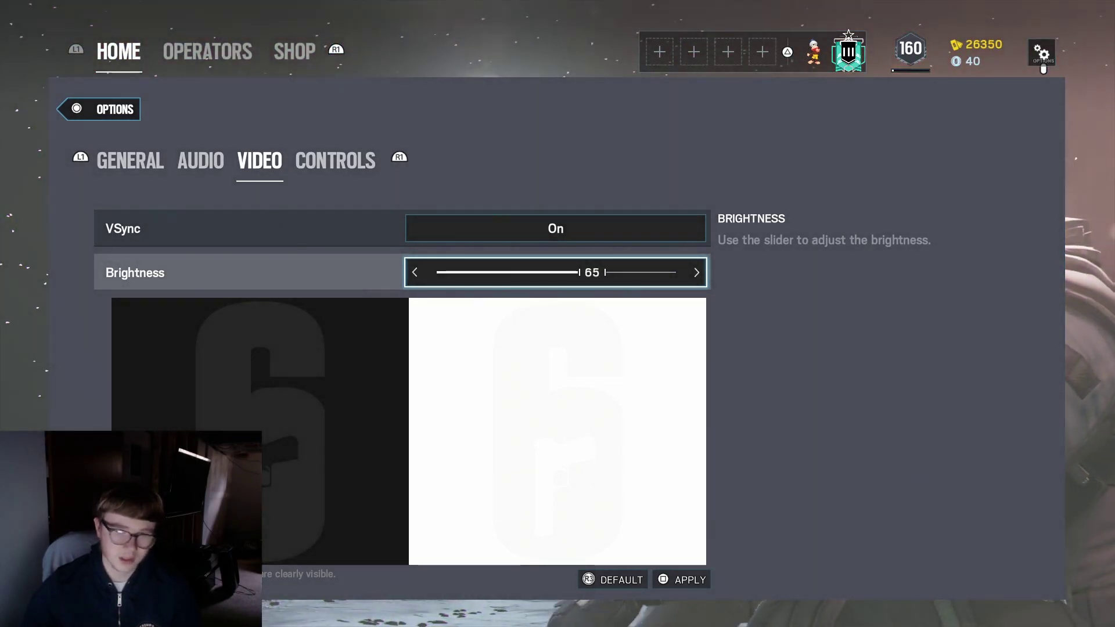
{"action": "key", "text": "Left"}
{"action": "key", "text": "Left"}
{"action": "key", "text": "Left"}
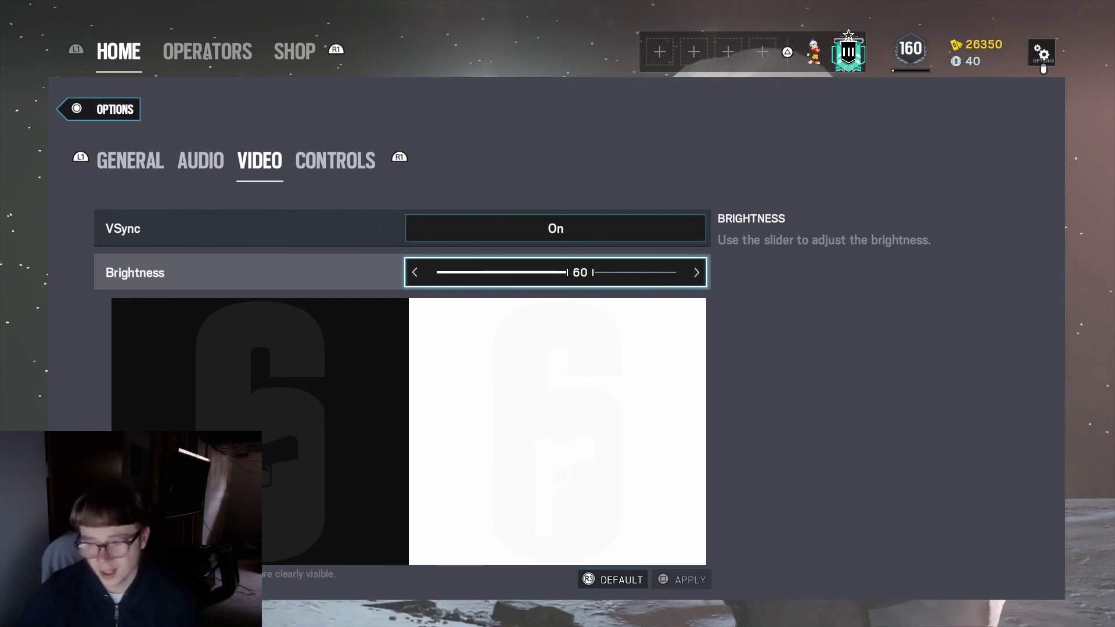
Review the controller options for look inversion, vibration, and vertical and horizontal sensitivity
{"action": "key", "text": "e"}
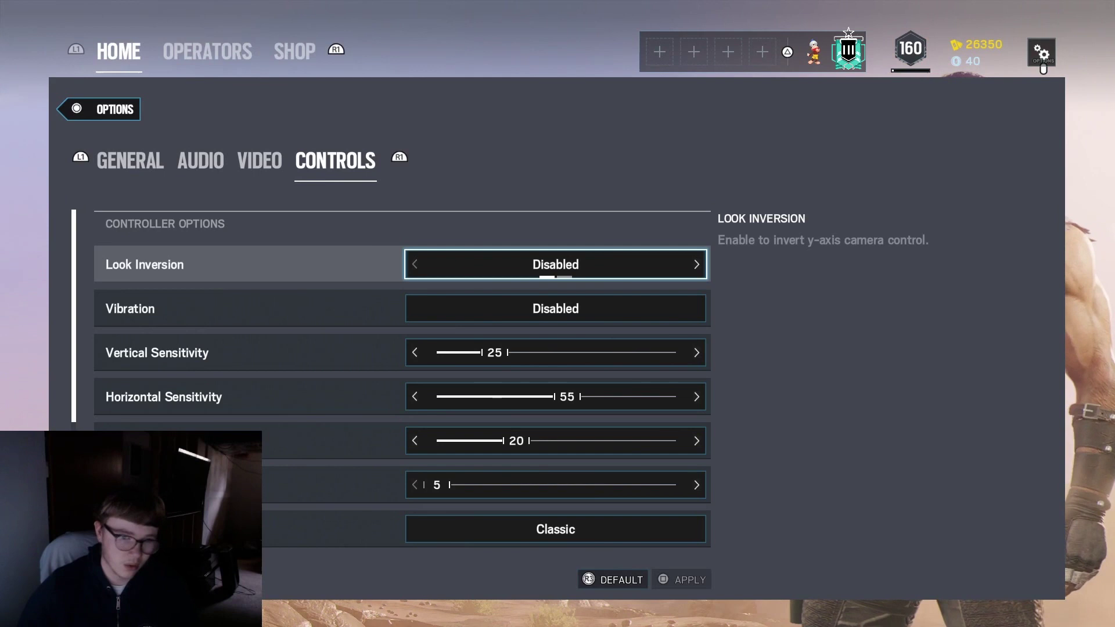
{"action": "key", "text": "Down"}
{"action": "key", "text": "Up"}
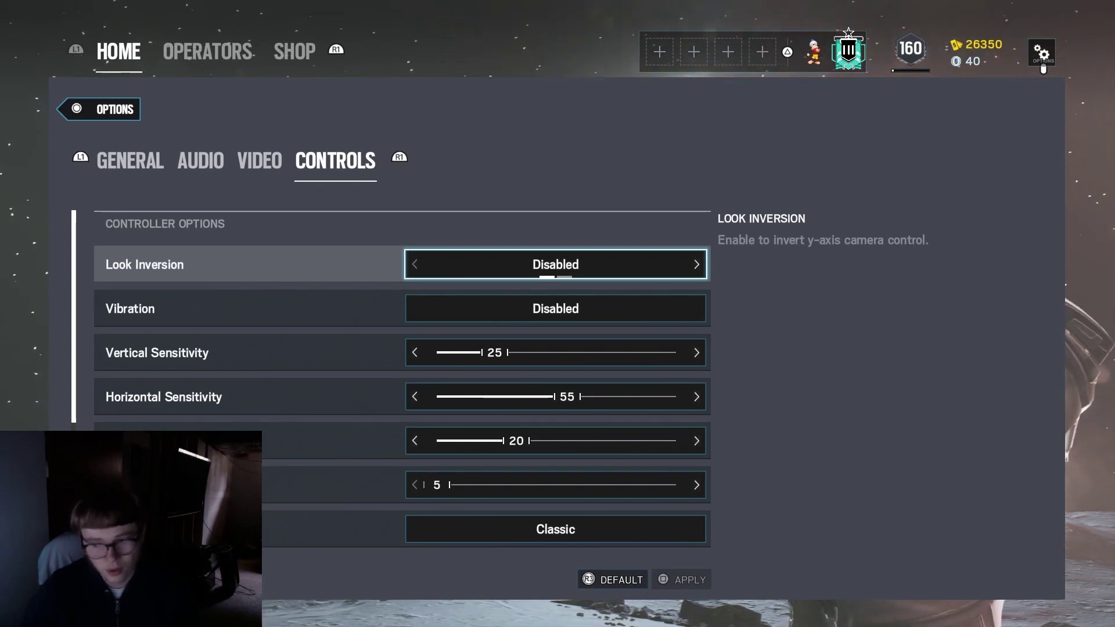
{"action": "left_click", "coordinate": [556, 308]}
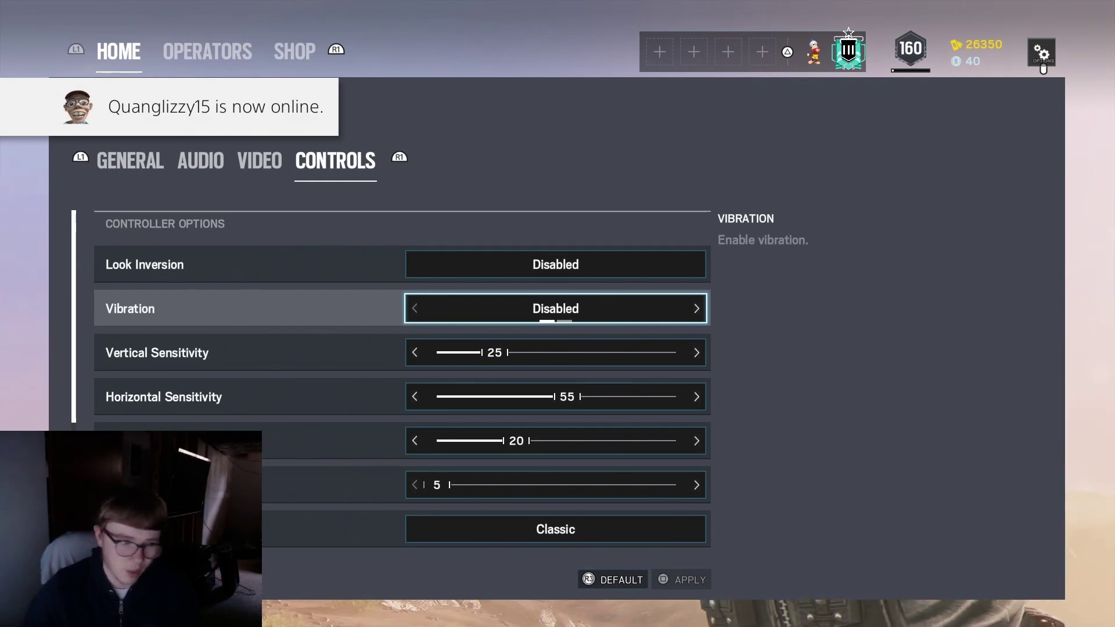
{"action": "key", "text": "Down"}
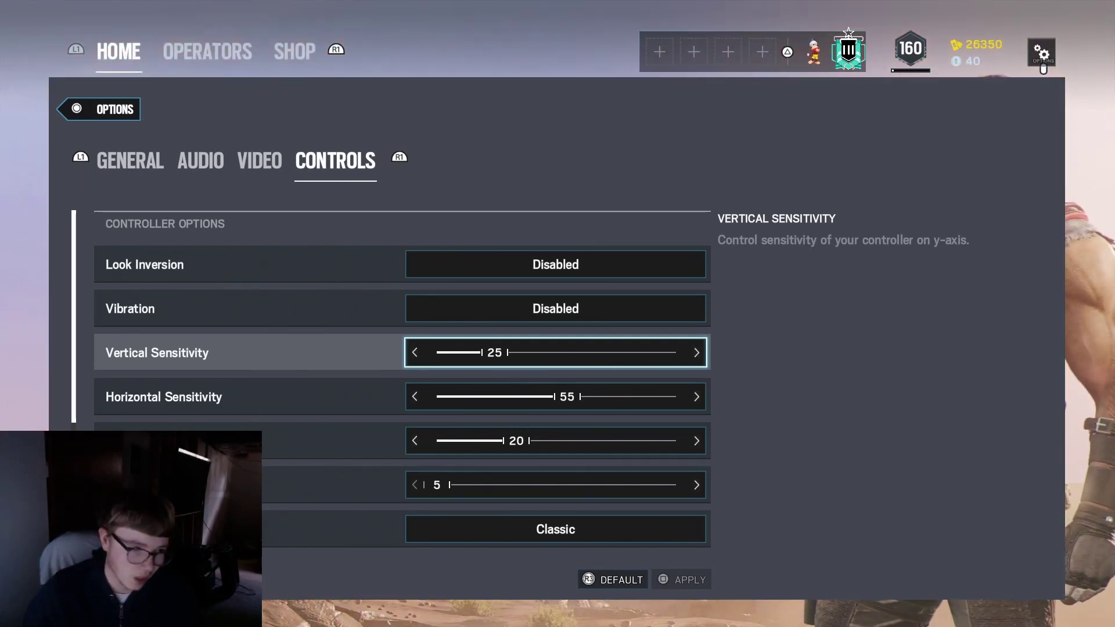
{"action": "left_click", "coordinate": [556, 397]}
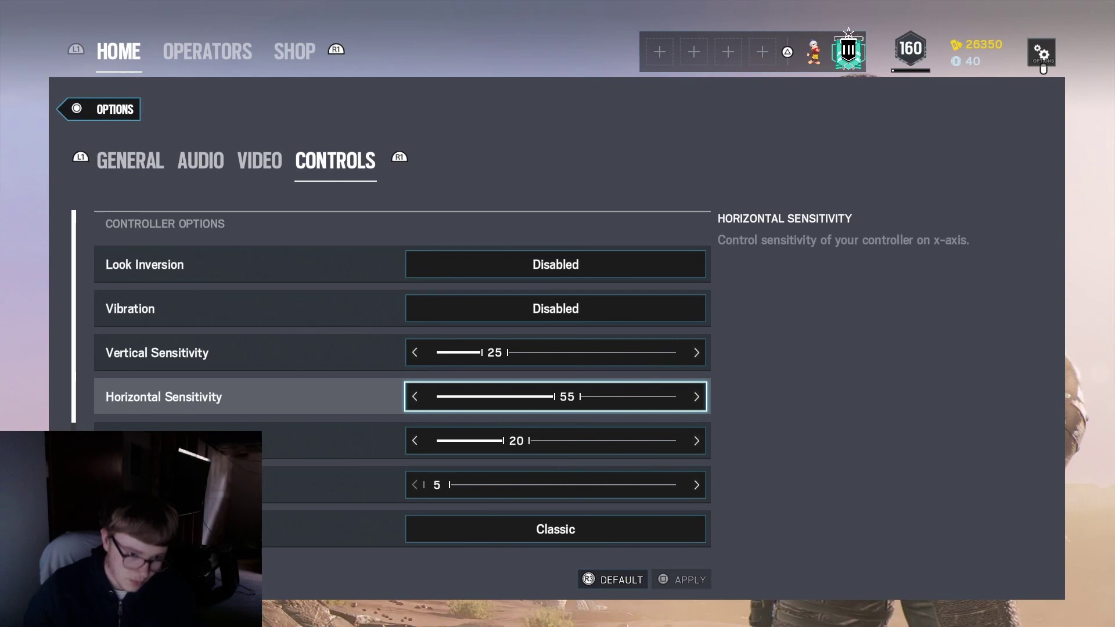
{"action": "key", "text": "Up"}
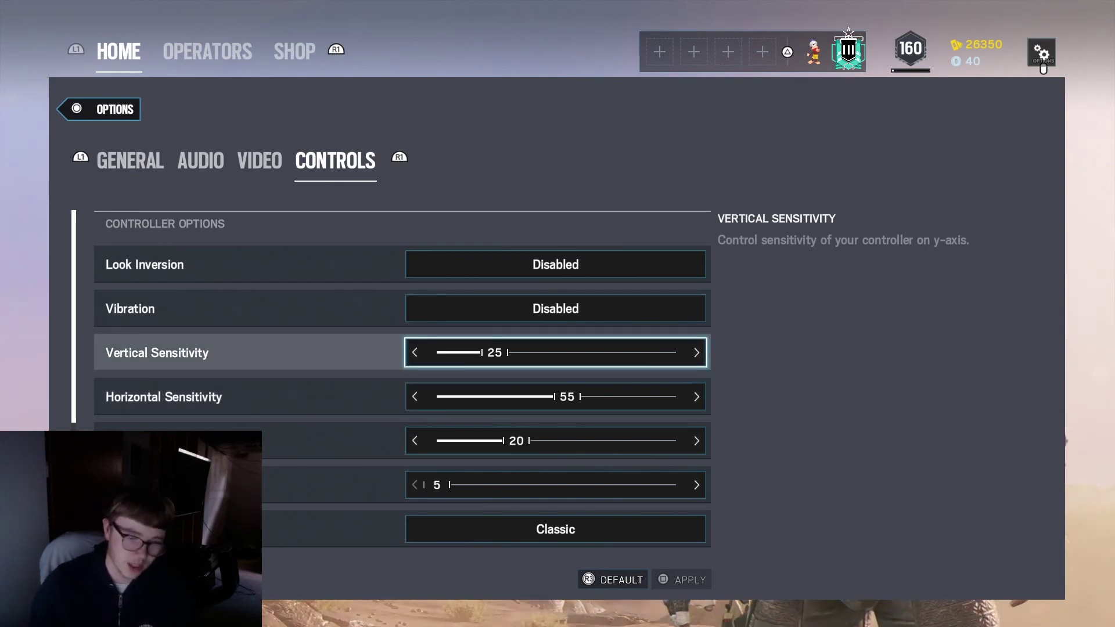
{"action": "key", "text": "Down"}
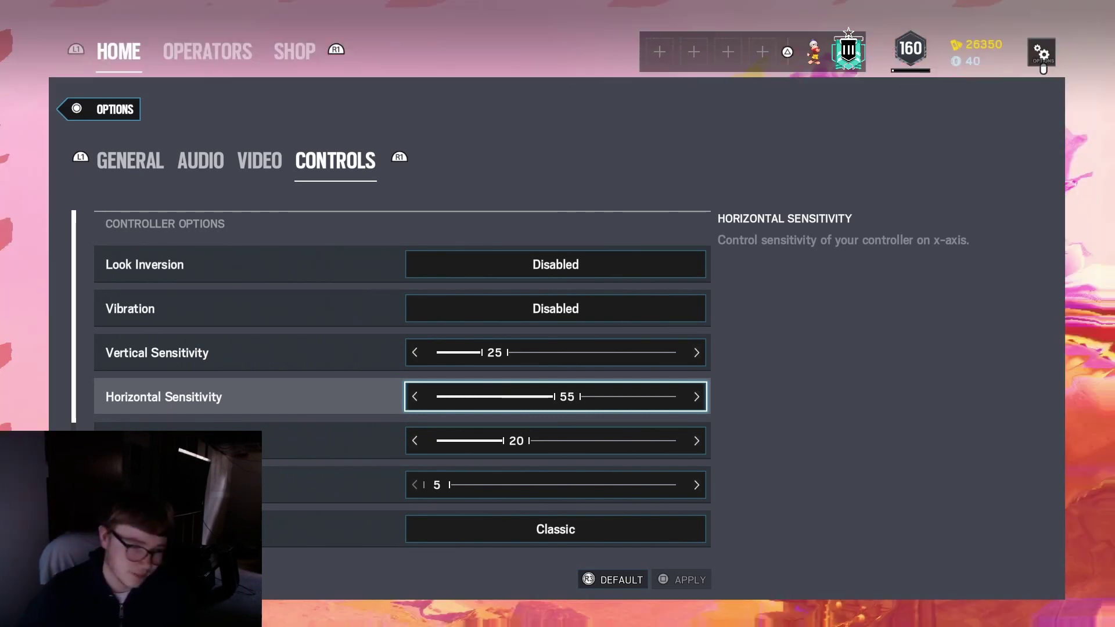
Set the controller's left stick dead zone to 10
{"action": "left_click", "coordinate": [556, 440]}
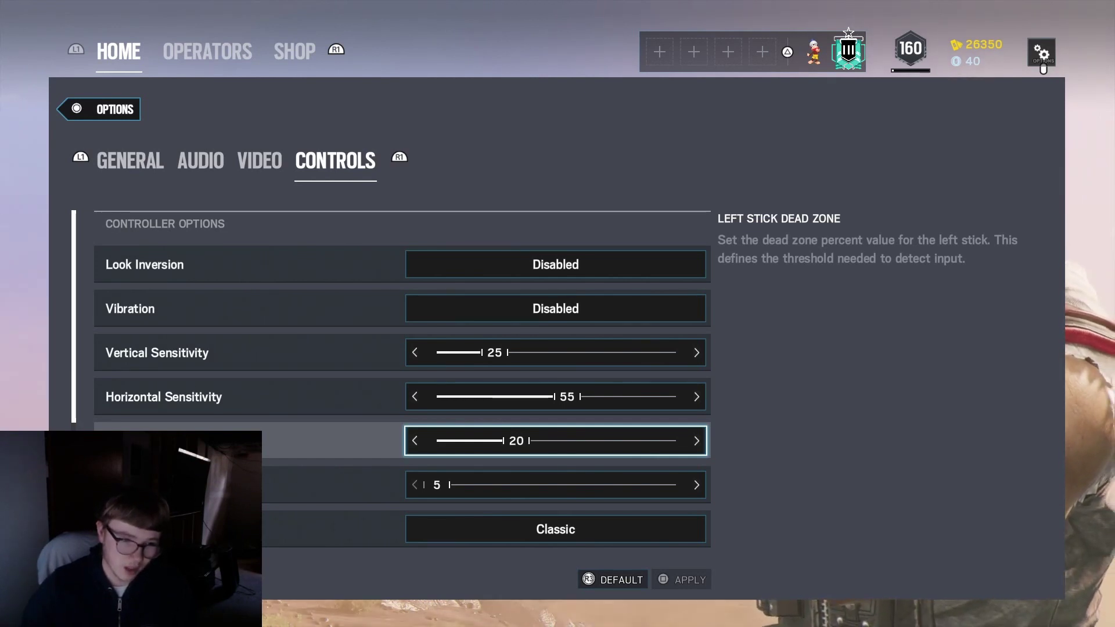
{"action": "key", "text": "Left"}
{"action": "key", "text": "Left"}
{"action": "key", "text": "Left"}
{"action": "key", "text": "Left"}
{"action": "key", "text": "Left"}
{"action": "key", "text": "Left"}
{"action": "key", "text": "Left"}
{"action": "key", "text": "Left"}
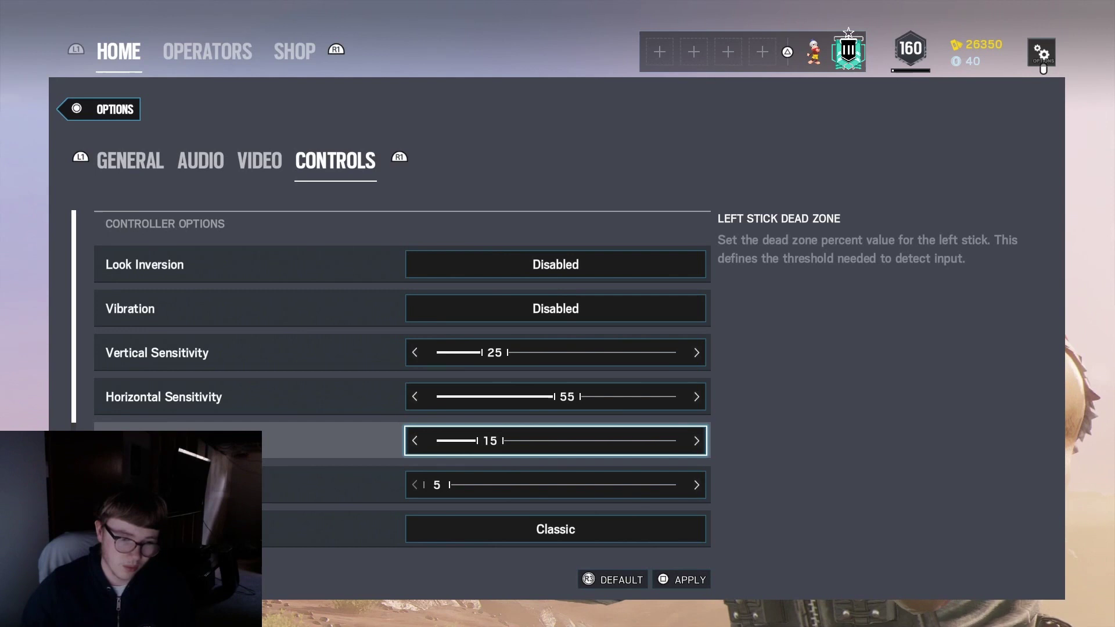
{"action": "key", "text": "Left"}
{"action": "key", "text": "Left"}
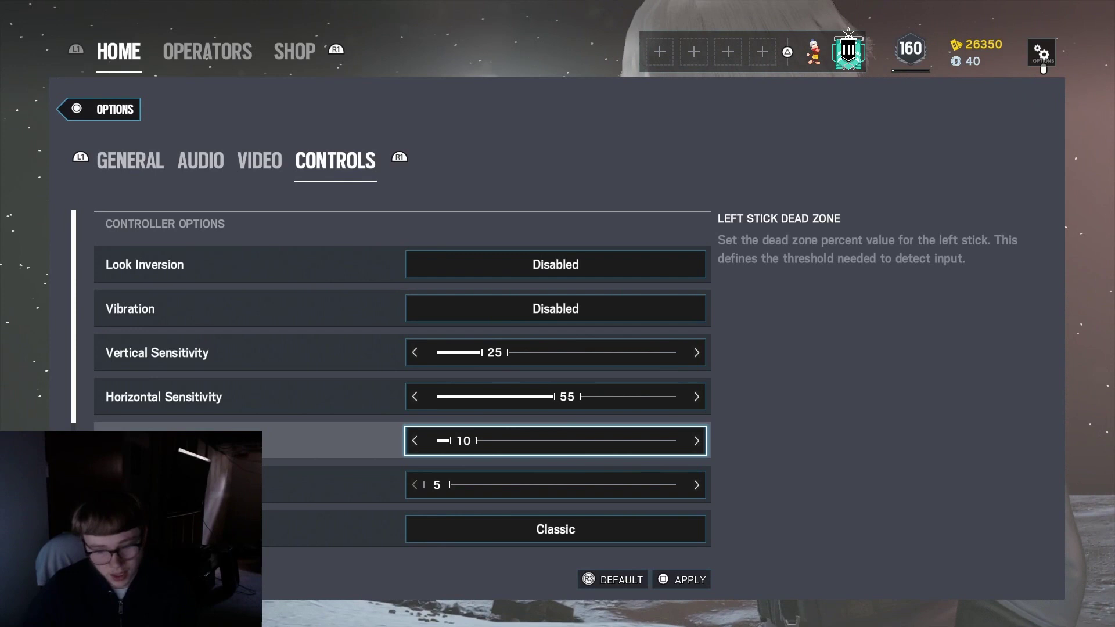
{"action": "key", "text": "Left"}
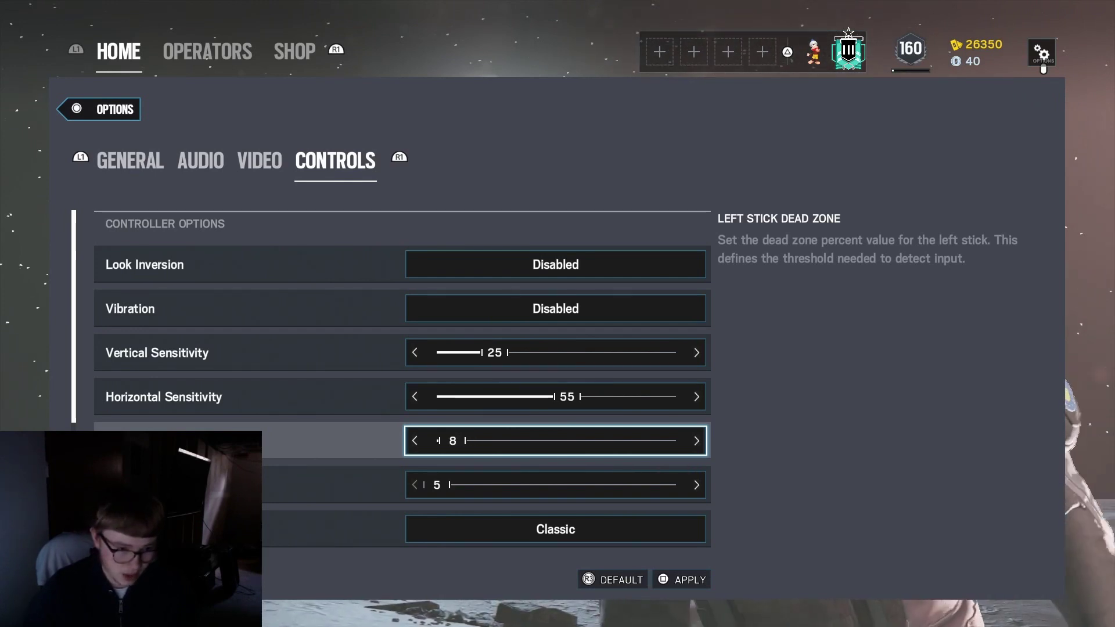
{"action": "key", "text": "Right"}
{"action": "key", "text": "Right"}
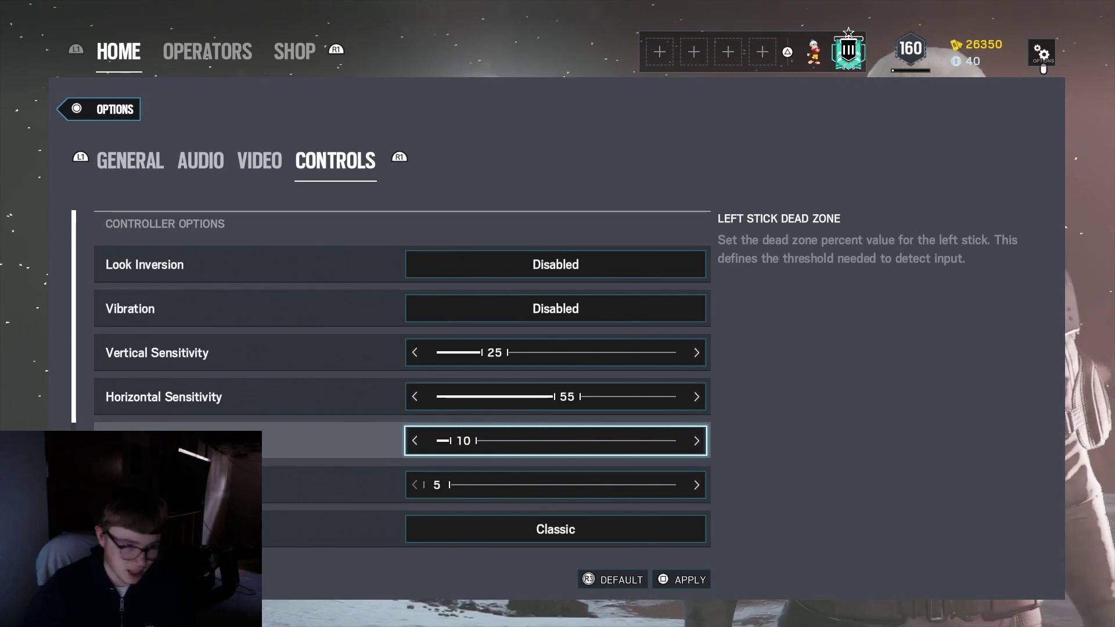
Examine the right stick dead zone setting in the controller options
{"action": "left_click", "coordinate": [556, 485]}
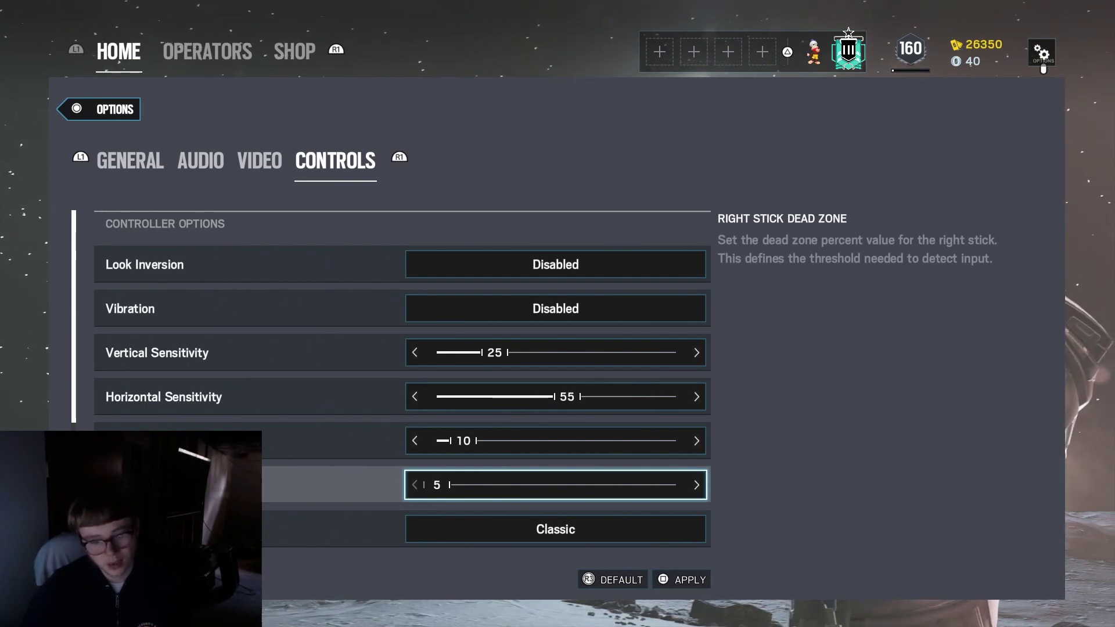
{"action": "key", "text": "Up"}
{"action": "key", "text": "Down"}
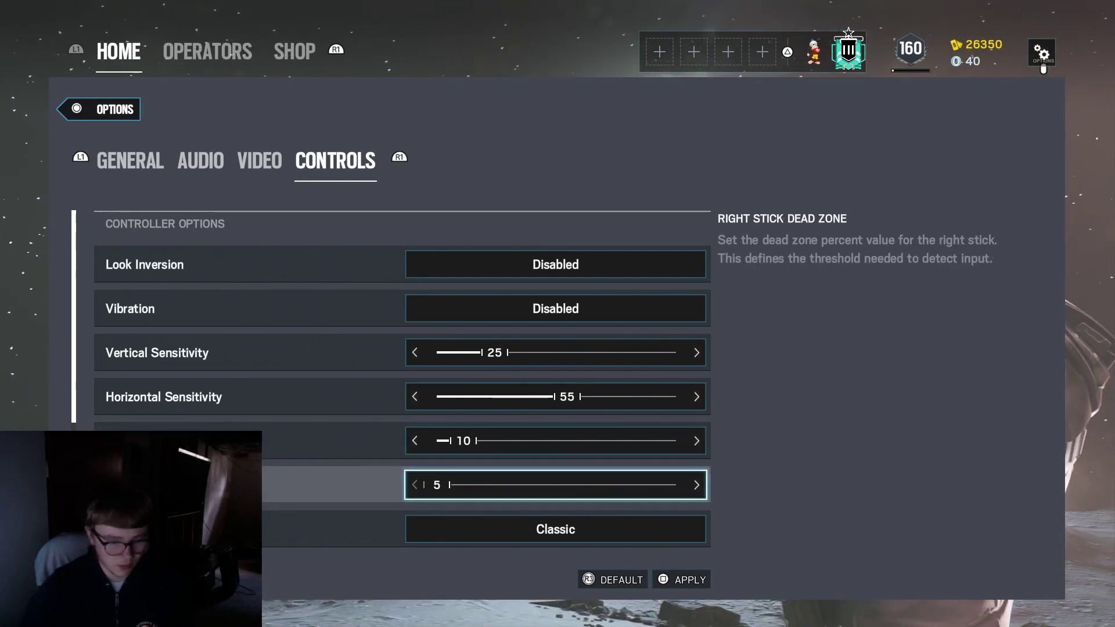
Try neighbouring values for the left stick dead zone, settle on 10, and apply the setting
{"action": "key", "text": "Up"}
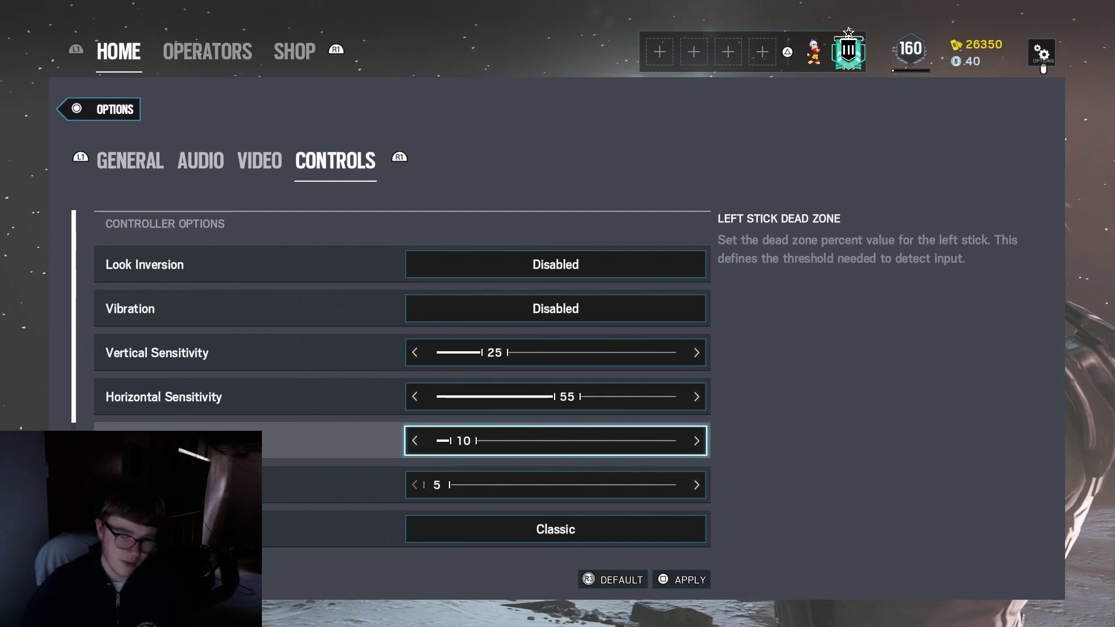
{"action": "key", "text": "Right"}
{"action": "key", "text": "Right"}
{"action": "key", "text": "Left"}
{"action": "key", "text": "Left"}
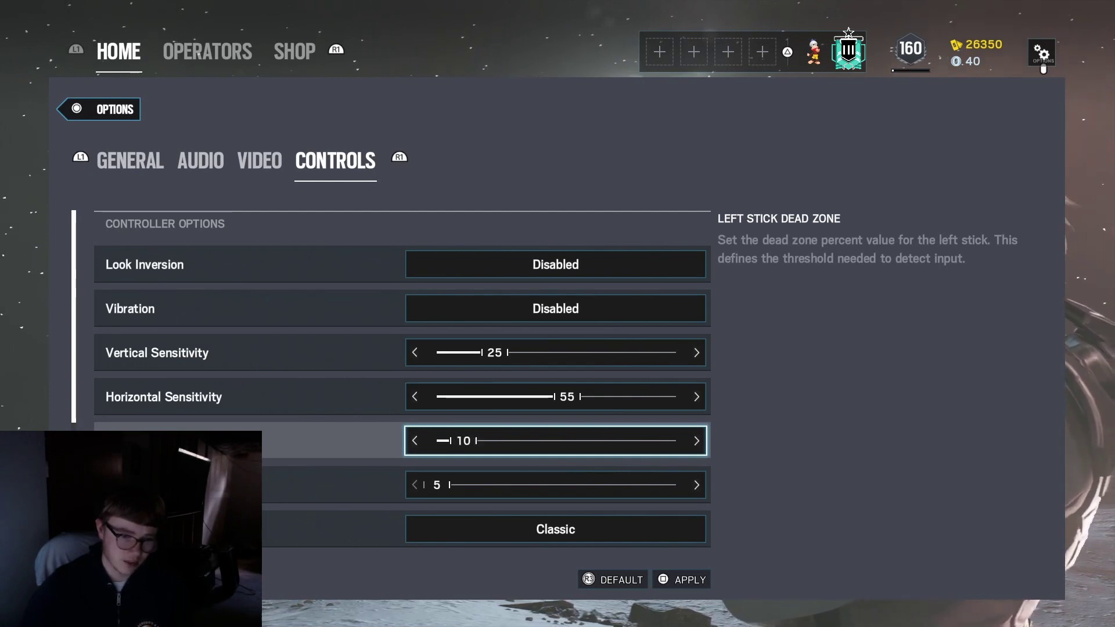
{"action": "key", "text": "Left"}
{"action": "key", "text": "Right"}
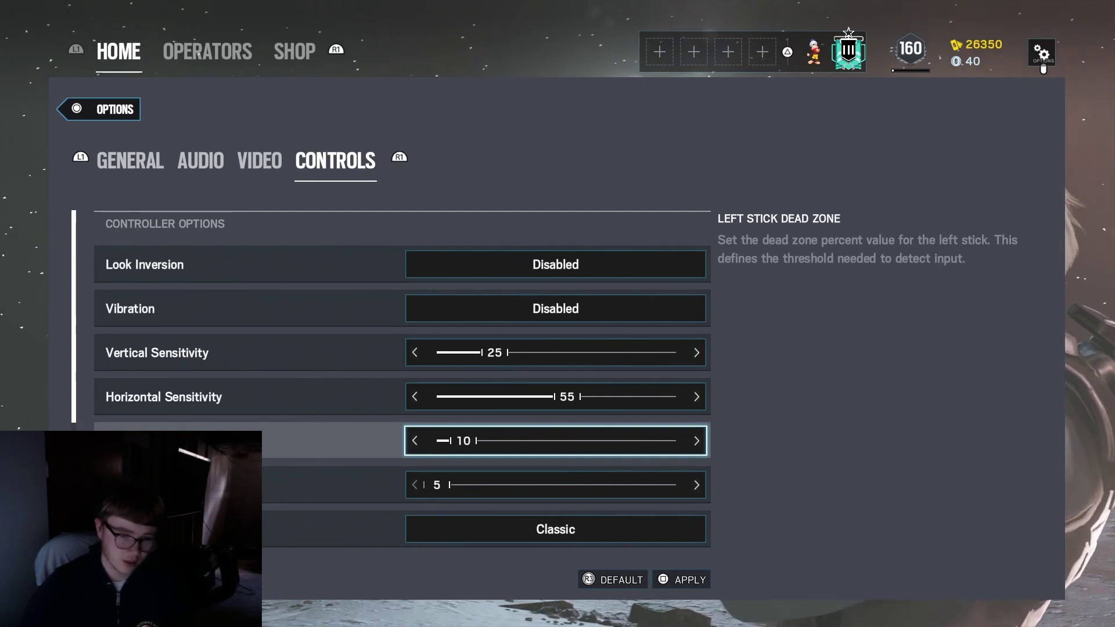
{"action": "key", "text": "Right"}
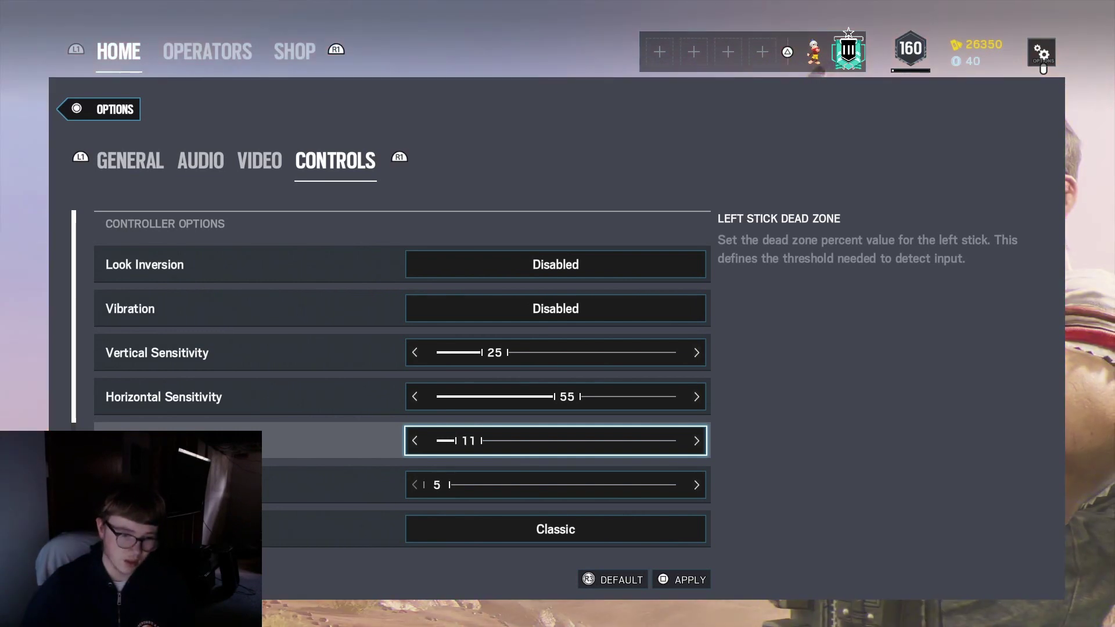
{"action": "key", "text": "Left"}
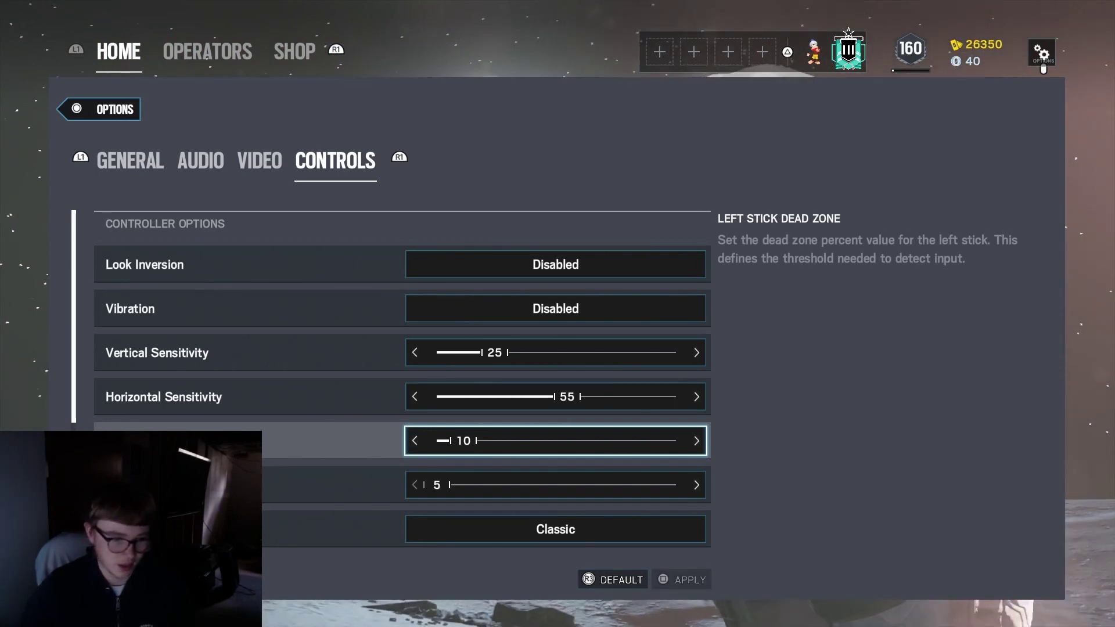
{"action": "key", "text": "Return"}
Compare the Classic and Updated controller rotation modes, ending on Classic
{"action": "key", "text": "Down"}
{"action": "key", "text": "Down"}
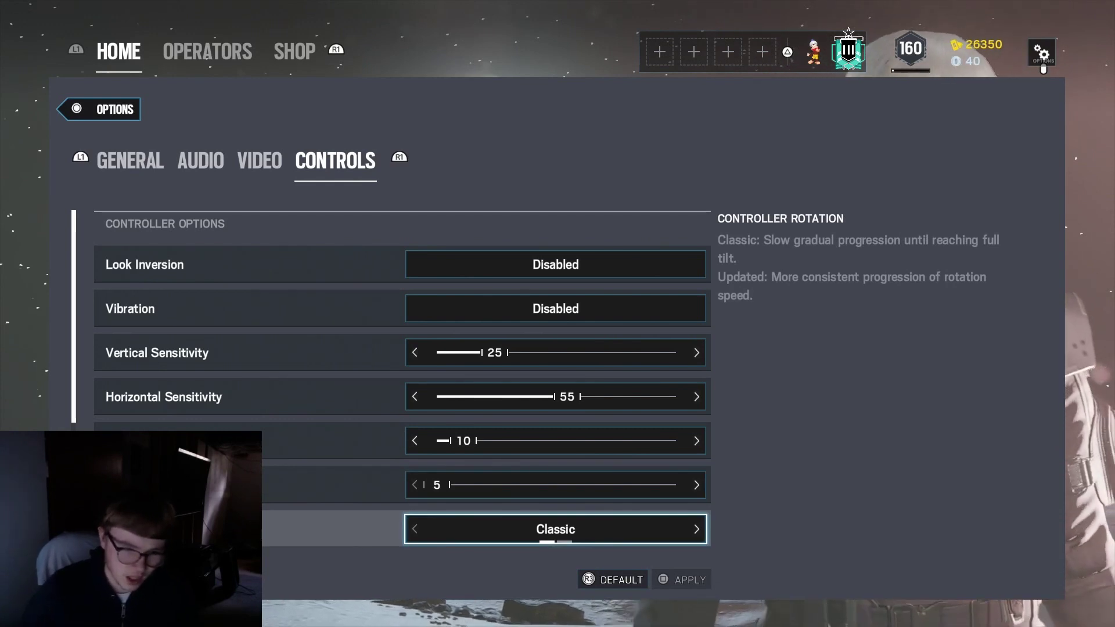
{"action": "key", "text": "Right"}
{"action": "key", "text": "Left"}
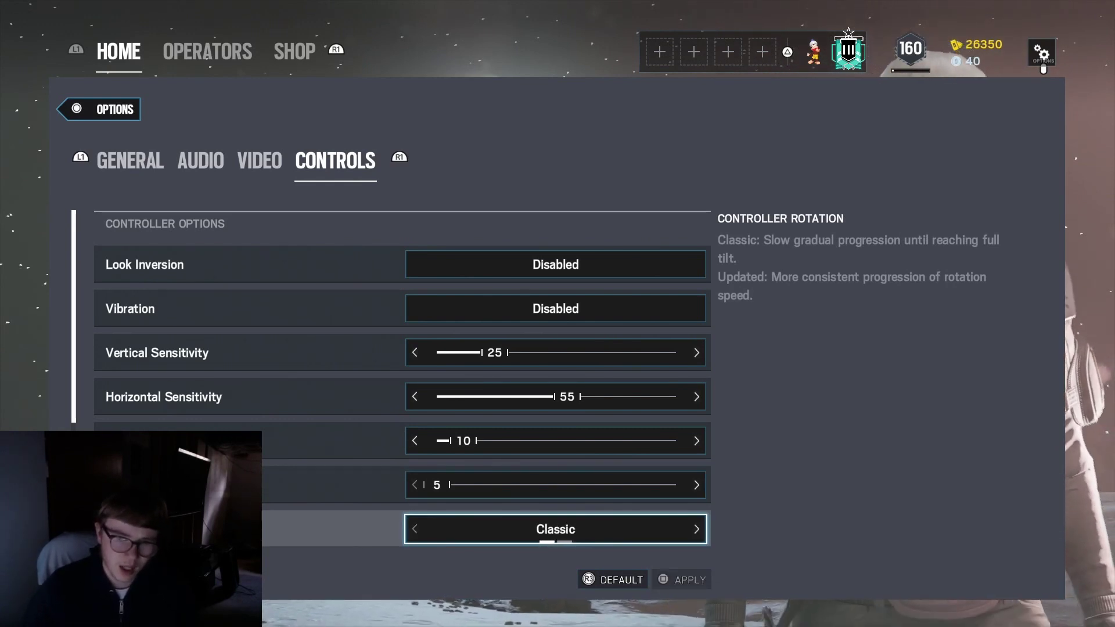
{"action": "key", "text": "Right"}
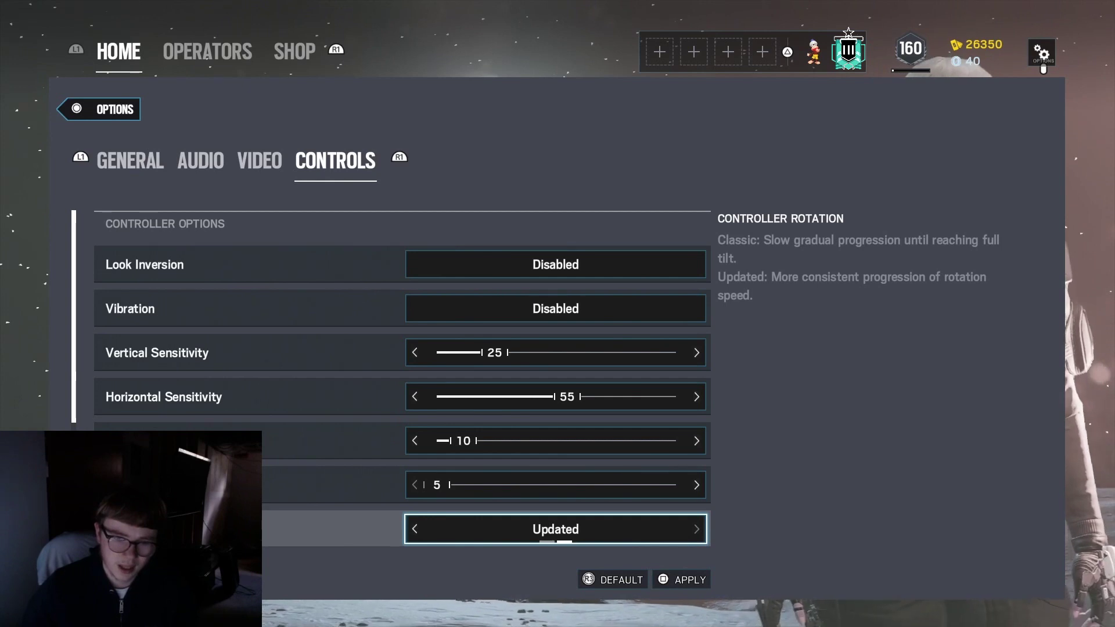
{"action": "key", "text": "Left"}
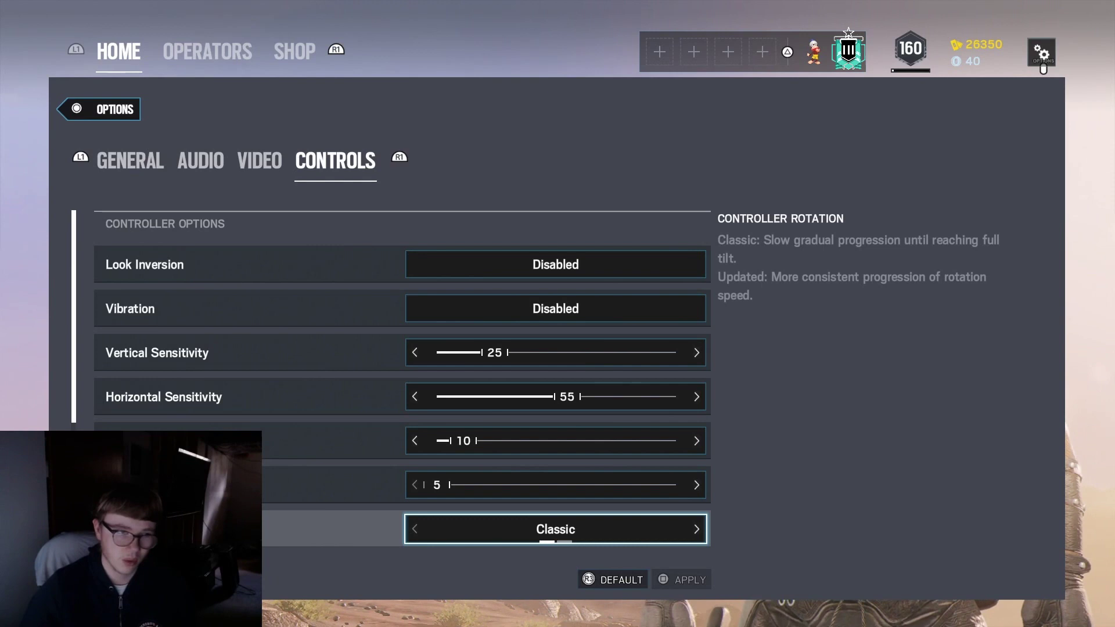
Review the aim assist, aim down sights sensitivity, and gadget deployment settings in the controller options
{"action": "key", "text": "Down"}
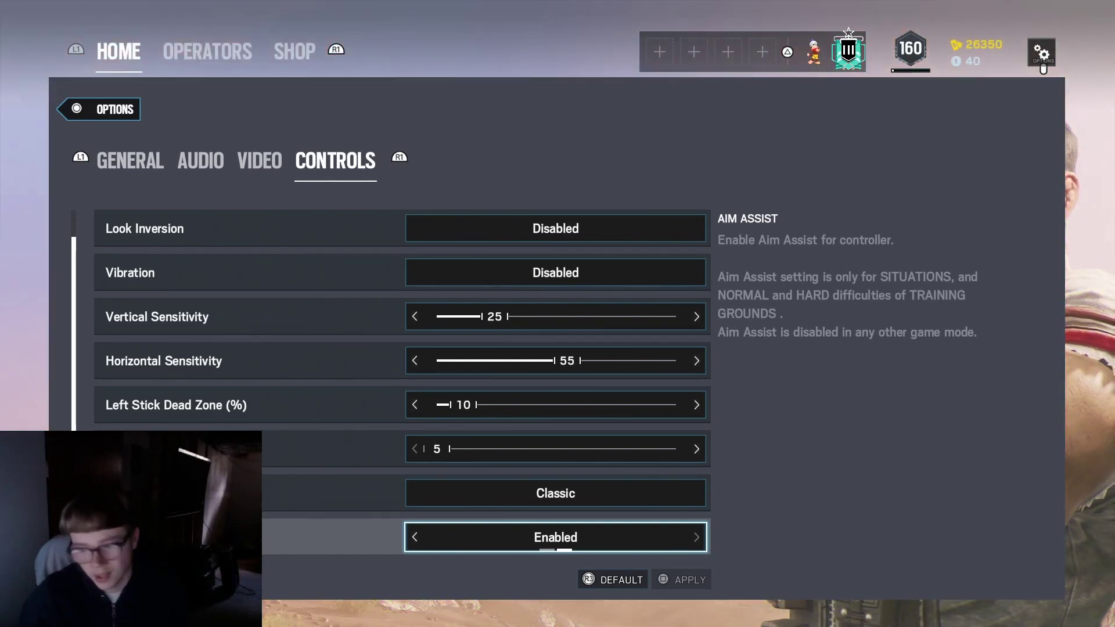
{"action": "key", "text": "Down"}
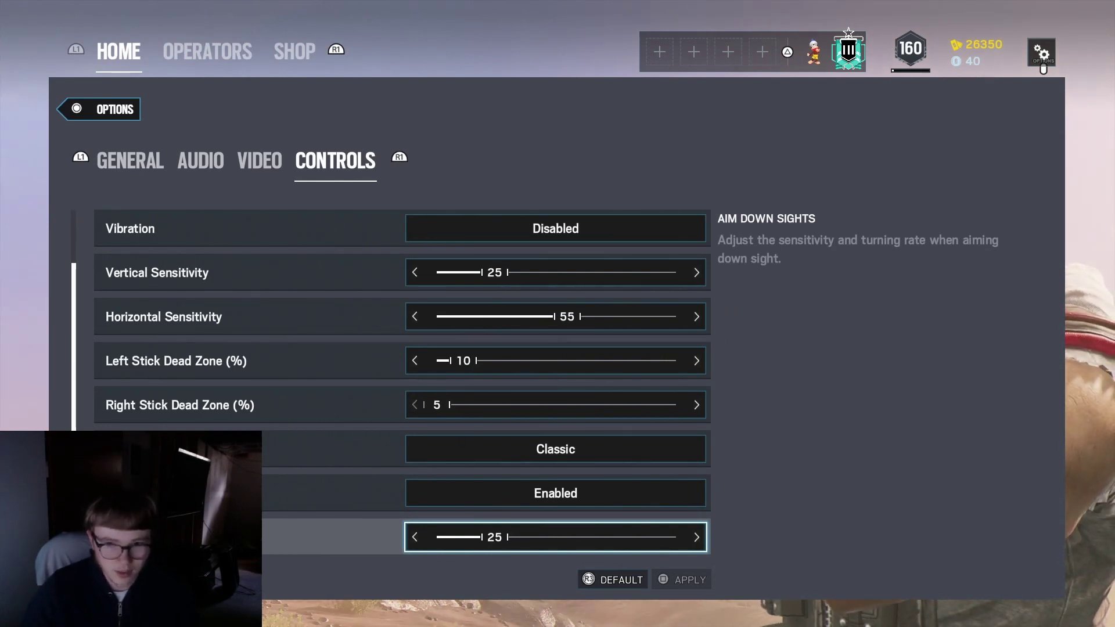
{"action": "key", "text": "Down"}
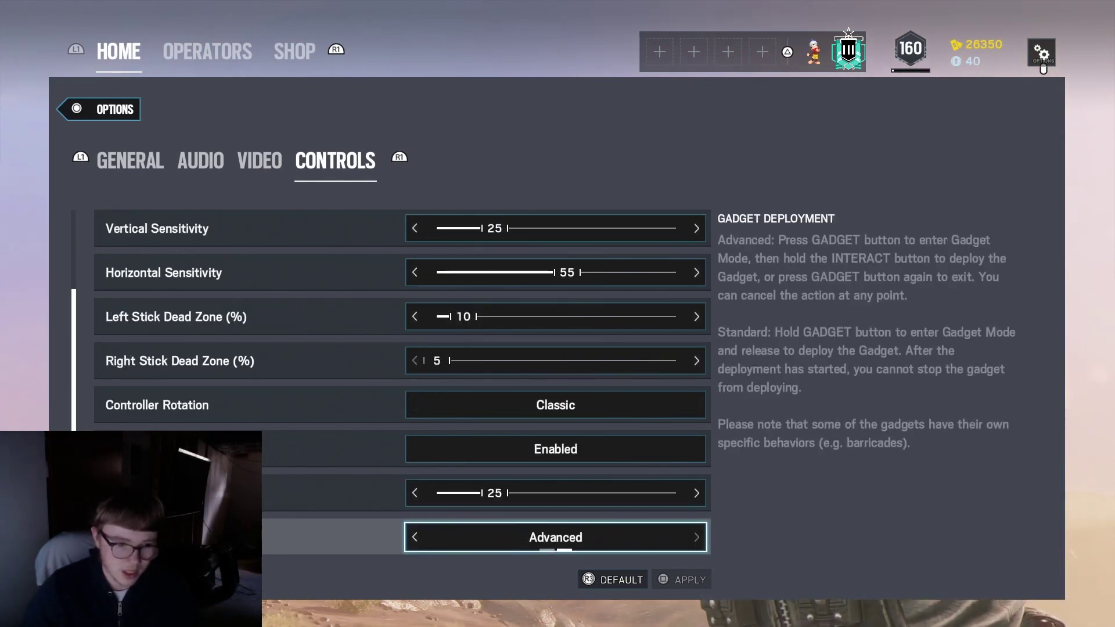
{"action": "key", "text": "Up"}
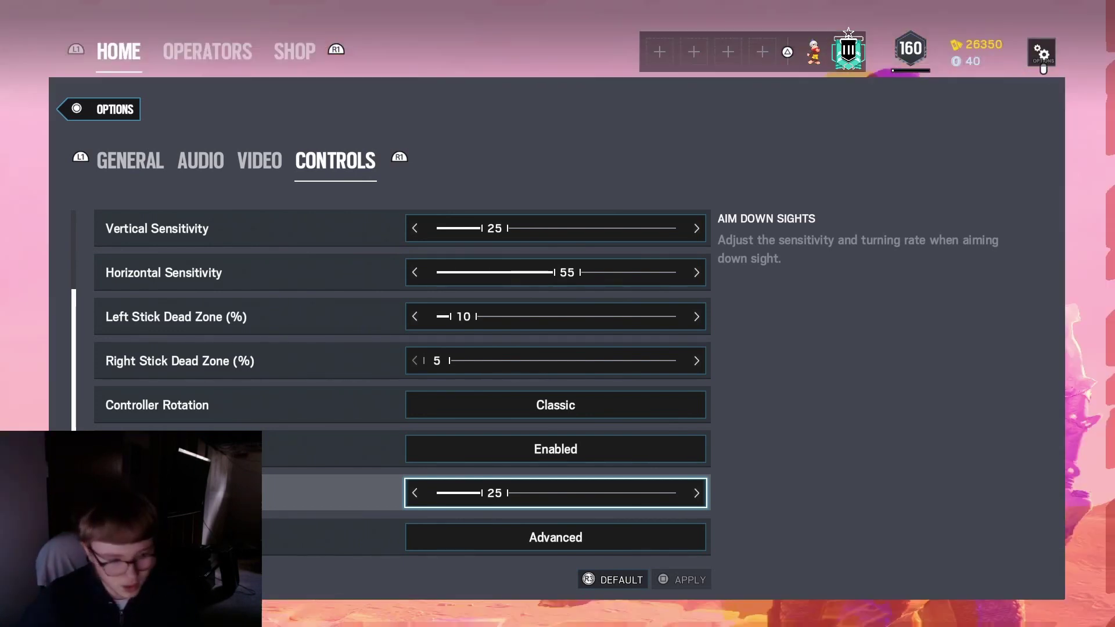
{"action": "key", "text": "Down"}
{"action": "key", "text": "Down"}
{"action": "key", "text": "Up"}
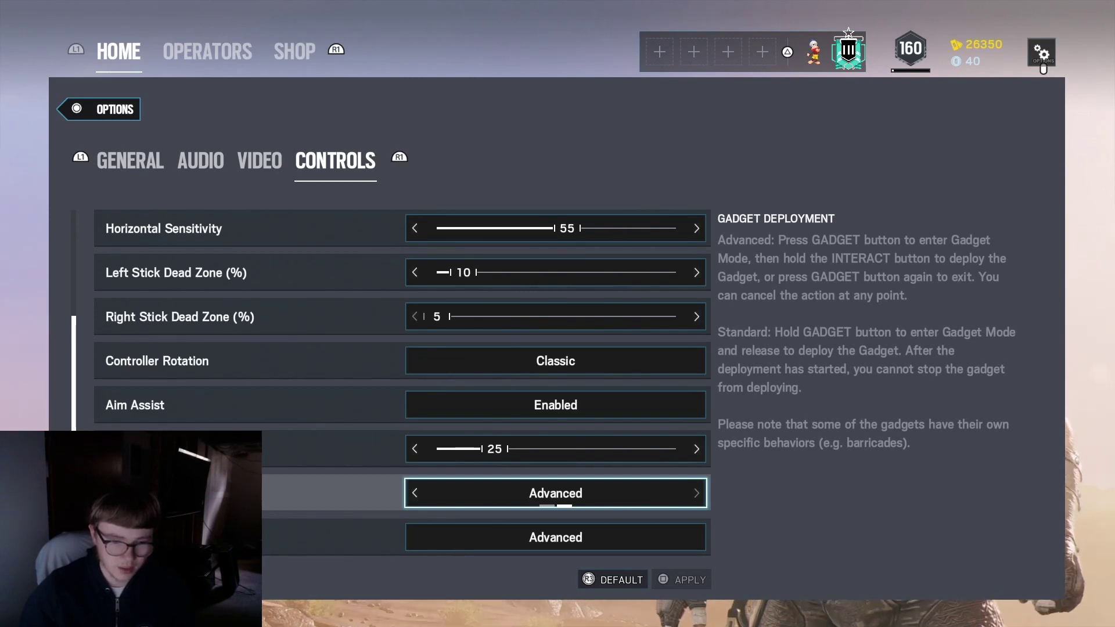
Compare the Standard and Advanced modes for gadget deployment and drone deployment, ending on Advanced for both
{"action": "key", "text": "Left"}
{"action": "key", "text": "Right"}
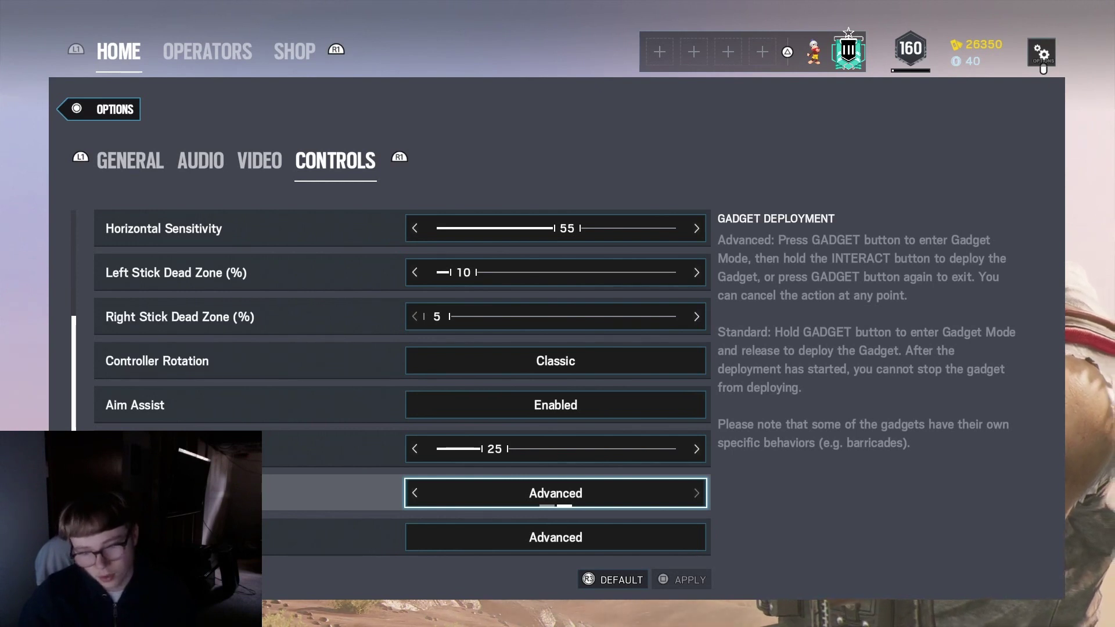
{"action": "key", "text": "Left"}
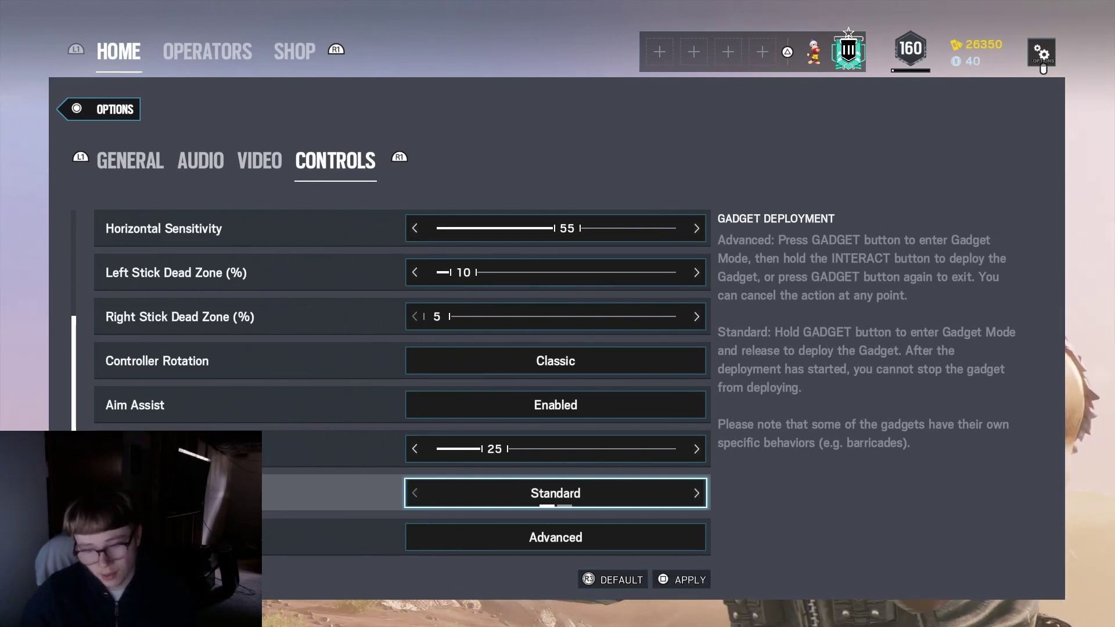
{"action": "key", "text": "Right"}
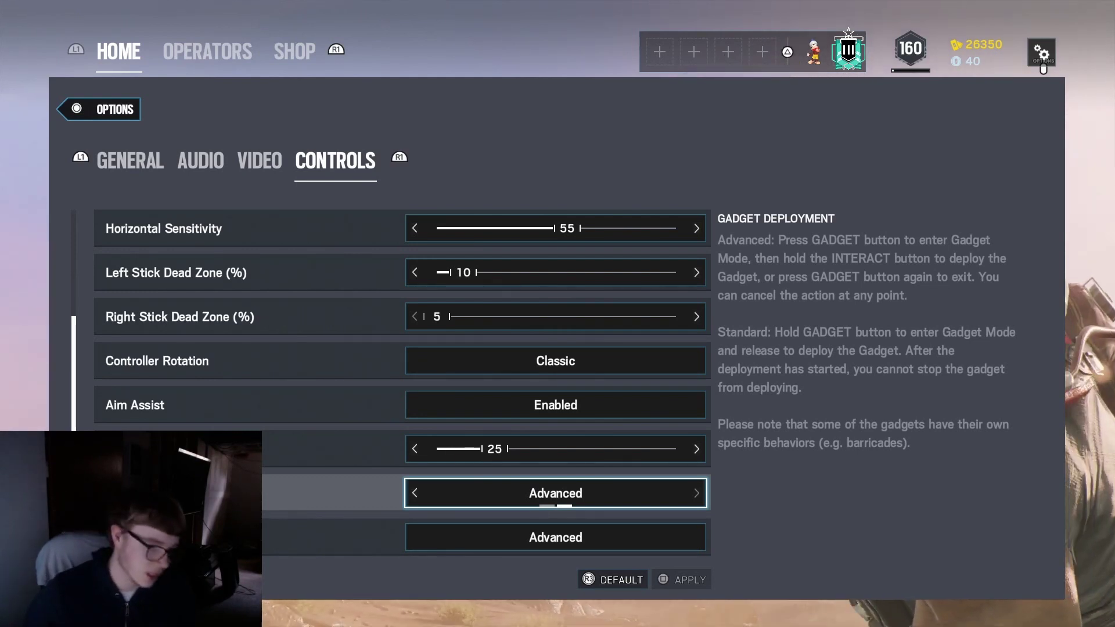
{"action": "key", "text": "Down"}
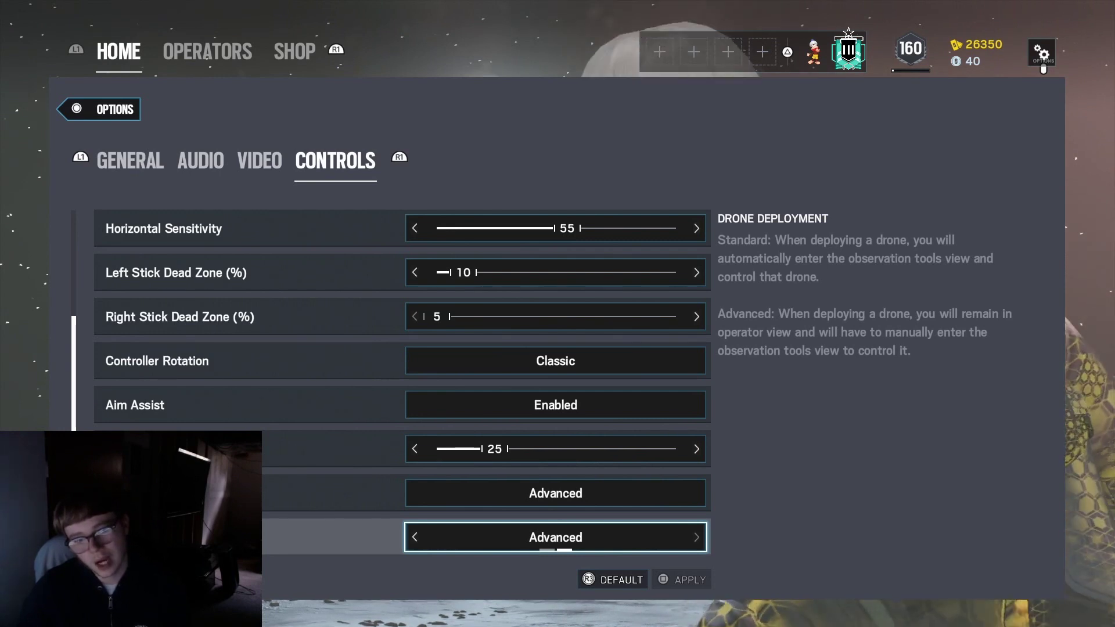
{"action": "key", "text": "Left"}
{"action": "key", "text": "Right"}
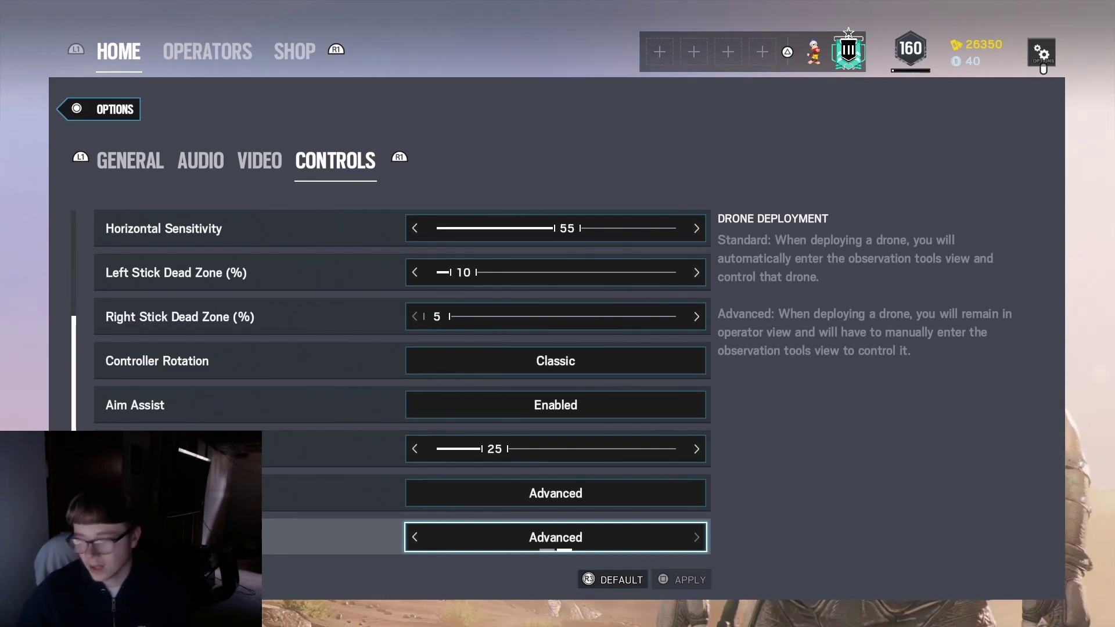
Open the player controller layout and browse its presets, including Default – Lefty and Southpaw – Lefty, ending on Default – Default
{"action": "key", "text": "Down"}
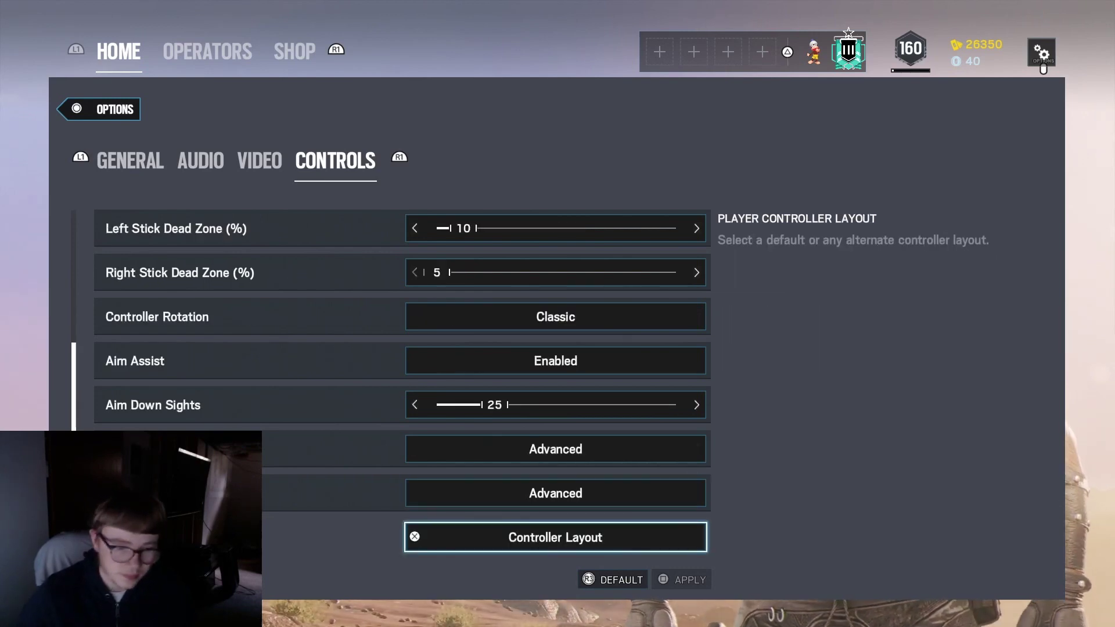
{"action": "key", "text": "Up"}
{"action": "key", "text": "Down"}
{"action": "key", "text": "Return"}
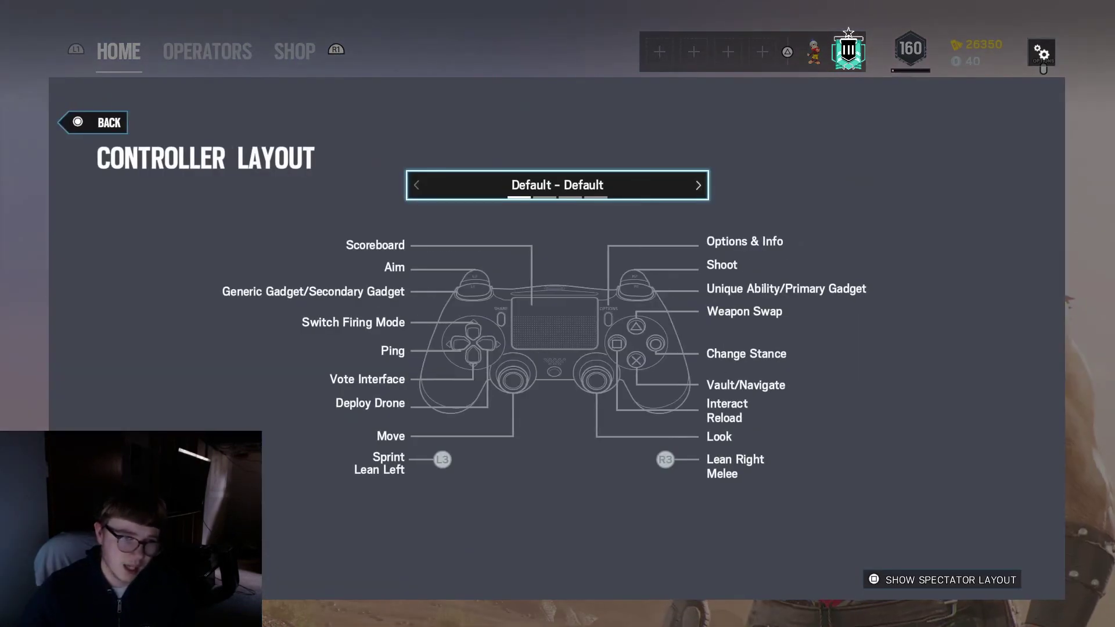
{"action": "key", "text": "Left"}
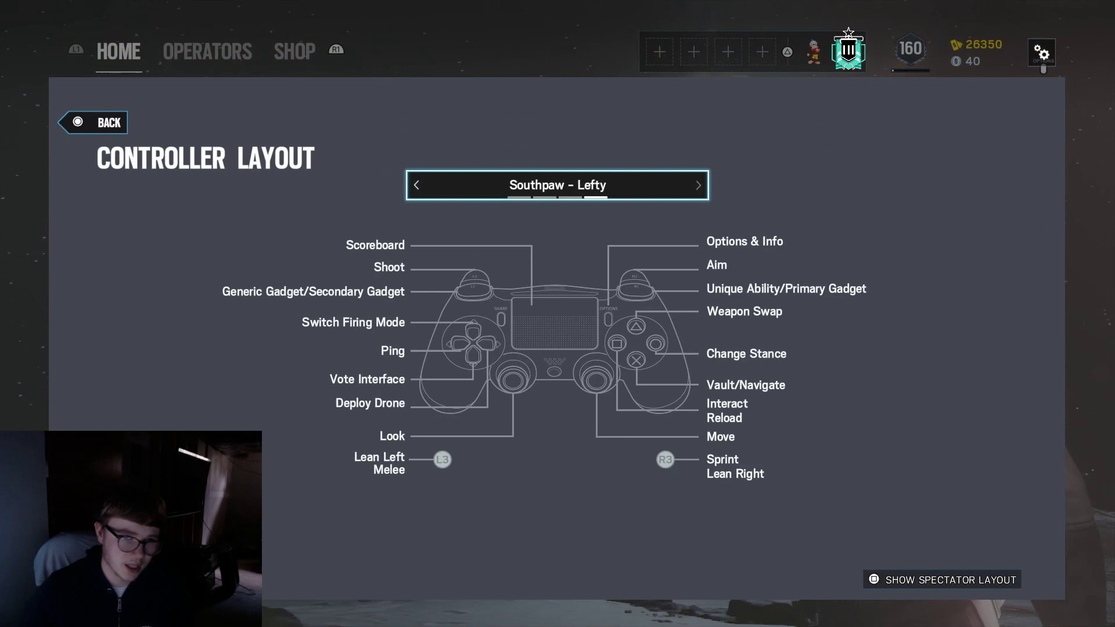
{"action": "key", "text": "Left"}
{"action": "key", "text": "Right"}
{"action": "key", "text": "Right"}
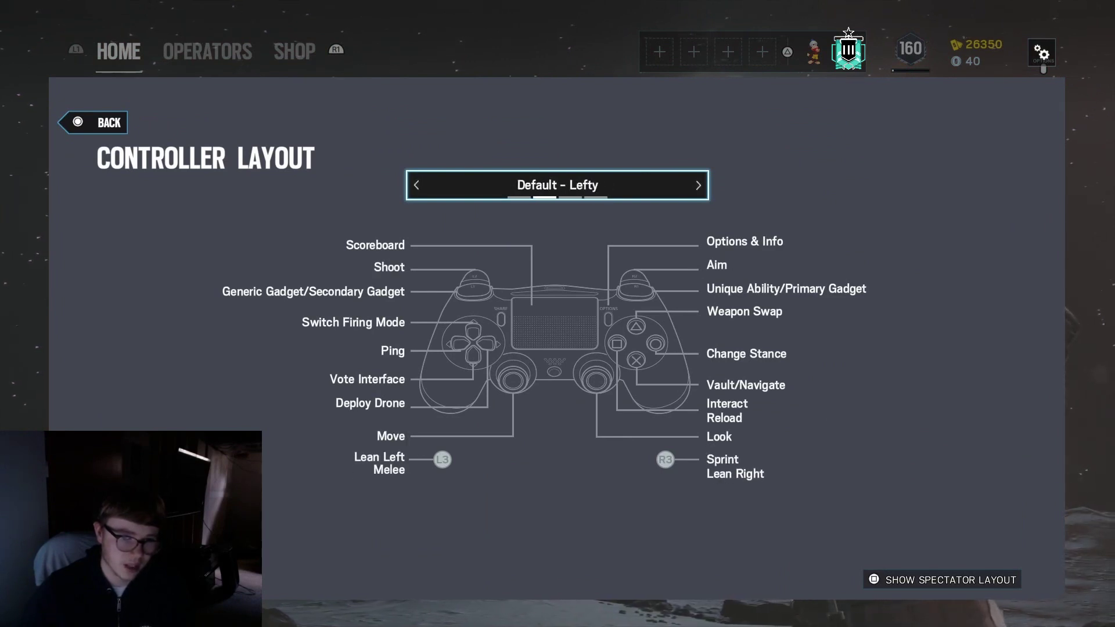
{"action": "key", "text": "Right"}
{"action": "key", "text": "Right"}
{"action": "key", "text": "Right"}
{"action": "key", "text": "Right"}
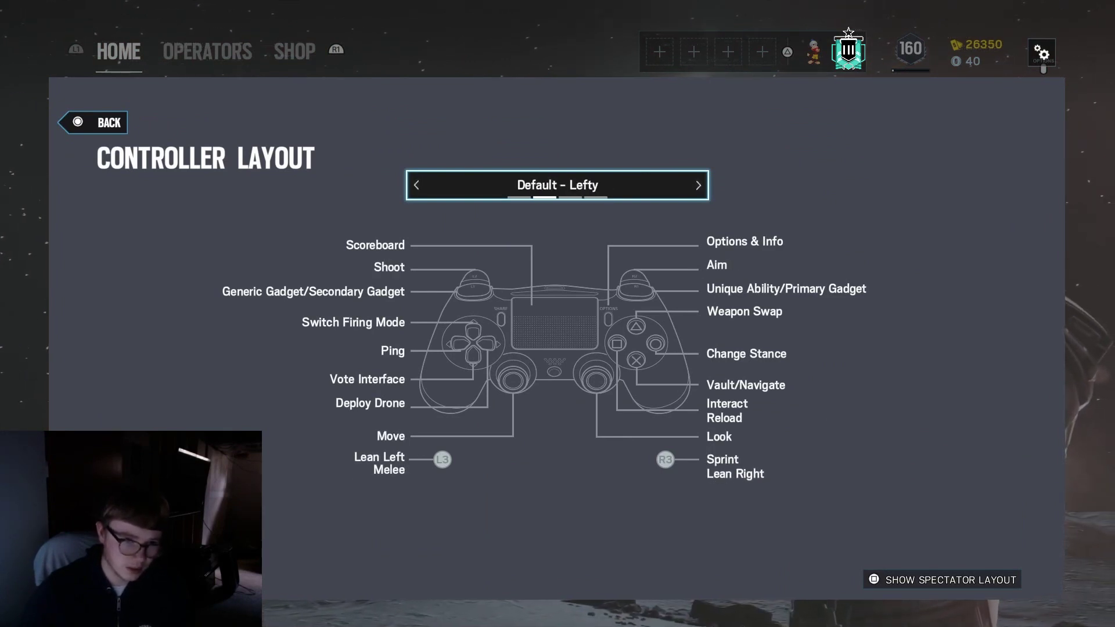
{"action": "key", "text": "Right"}
{"action": "key", "text": "Right"}
{"action": "key", "text": "Right"}
{"action": "key", "text": "Right"}
{"action": "key", "text": "Left"}
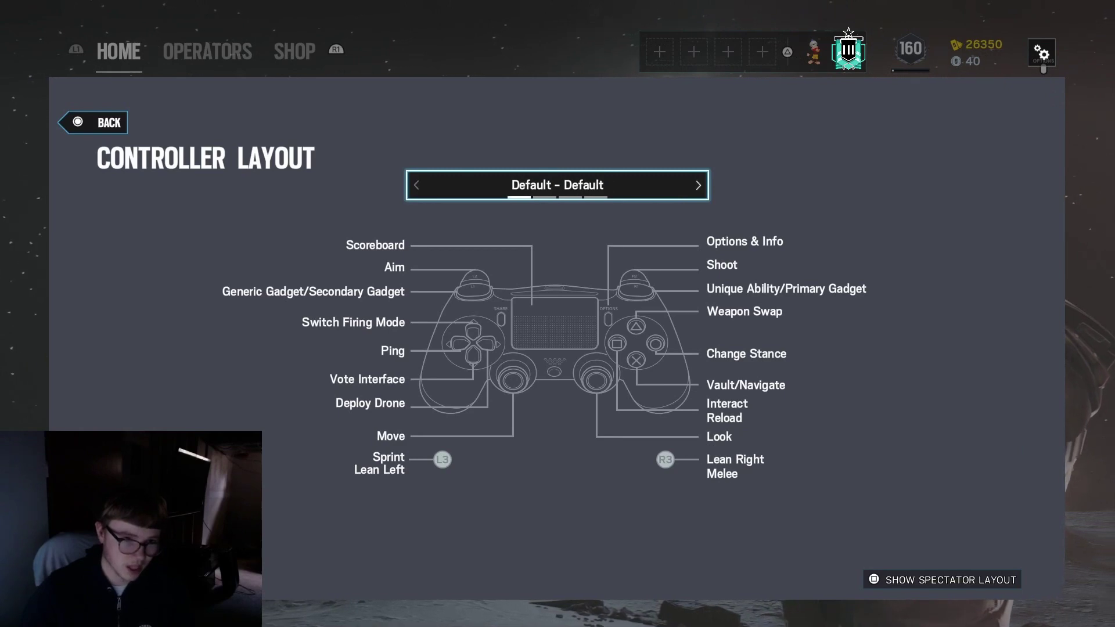
{"action": "key", "text": "Right"}
{"action": "key", "text": "Left"}
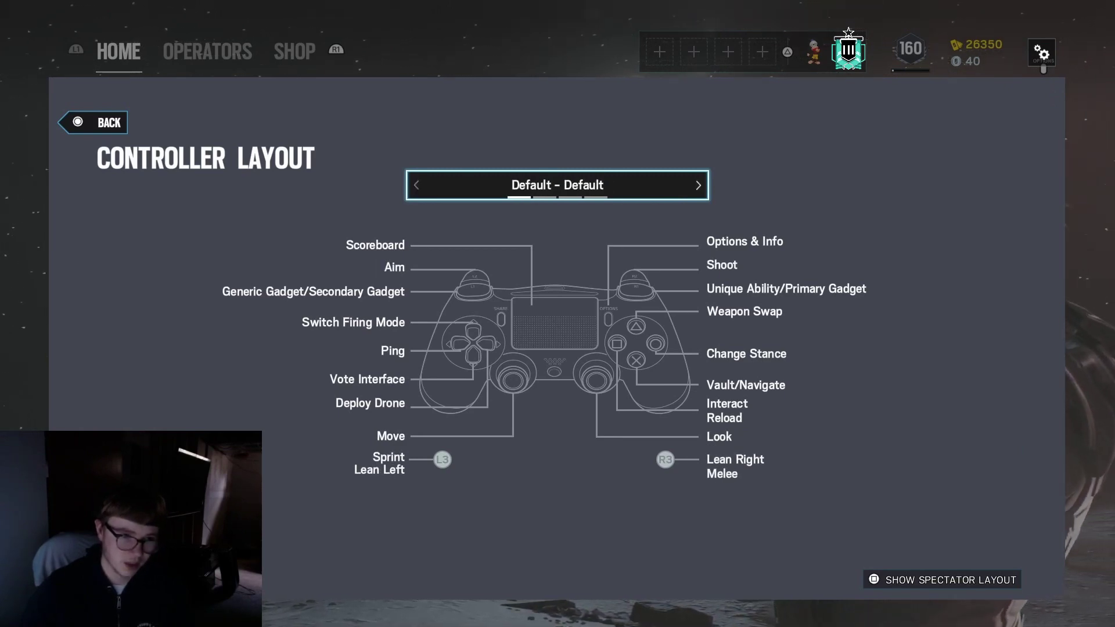
Leave the controller layout and options, and return to the game's home screen
{"action": "key", "text": "Escape"}
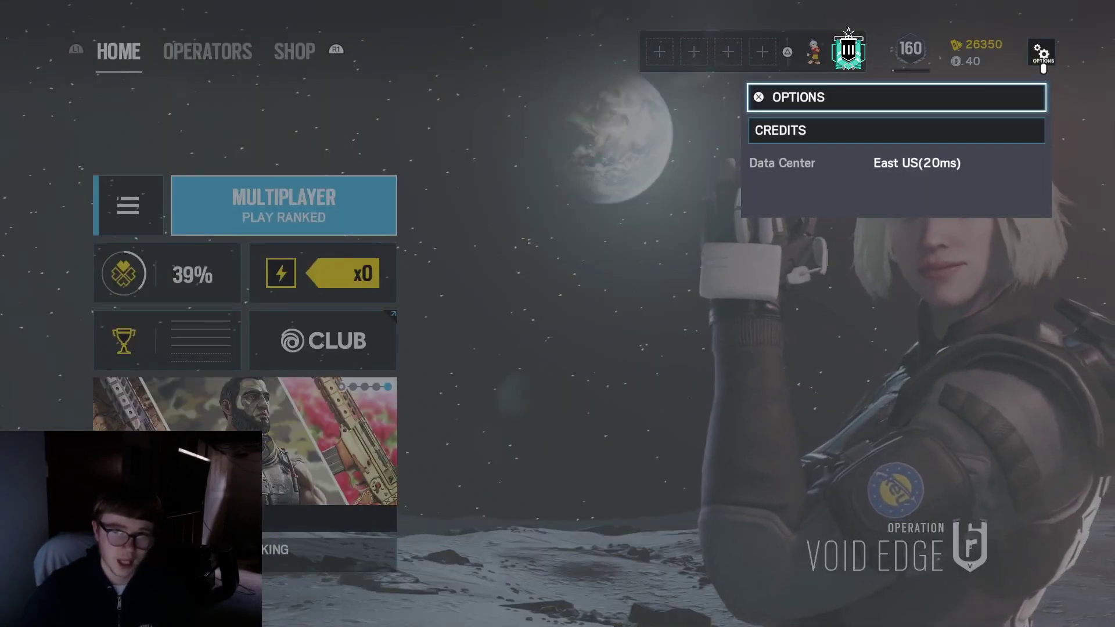
{"action": "key", "text": "Escape"}
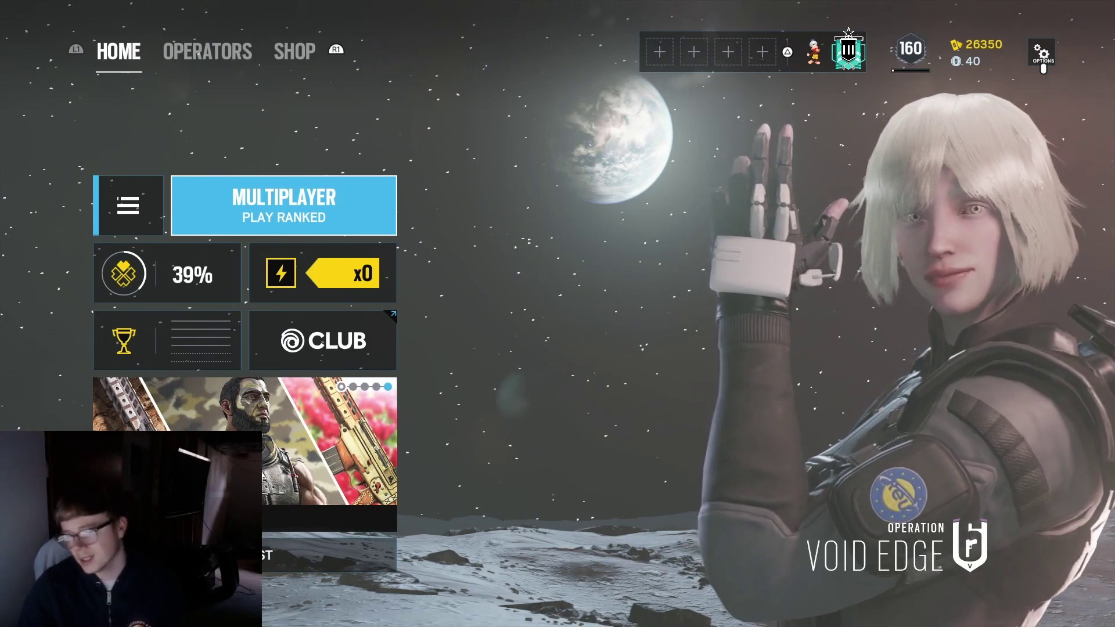